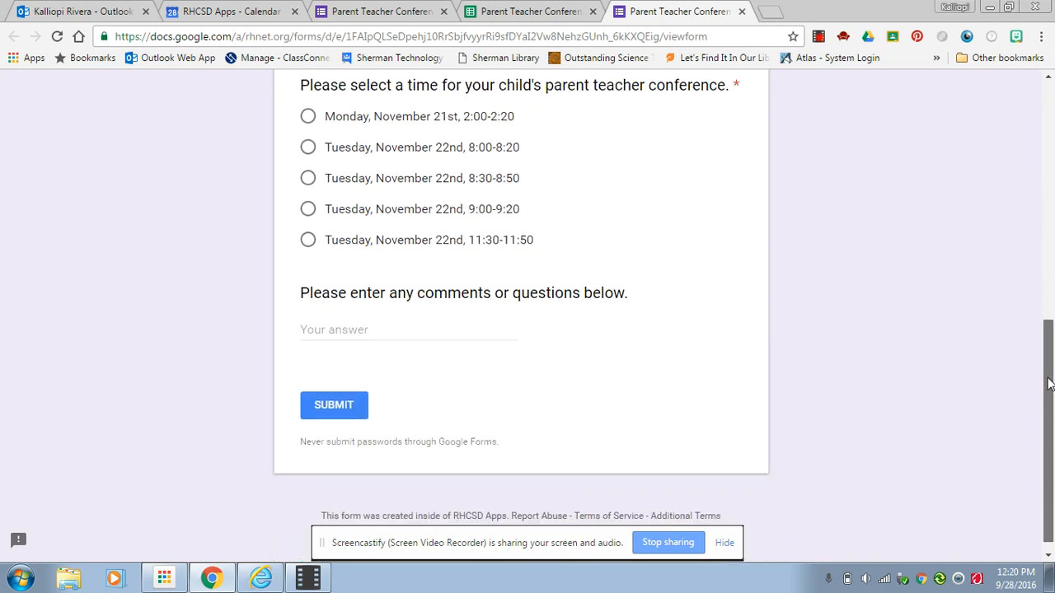
# - Review the finished conference sign-up form, its responses and questions in the editor, and the linked response spreadsheet
pyautogui.moveTo(1049, 383); pyautogui.dragTo(1052, 154)
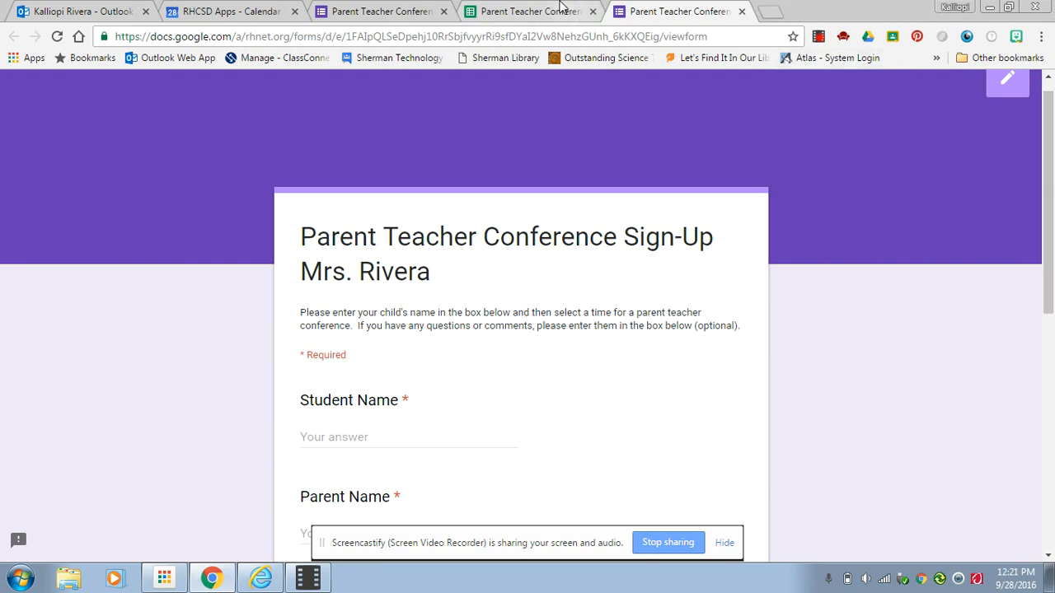
pyautogui.click(401, 14)
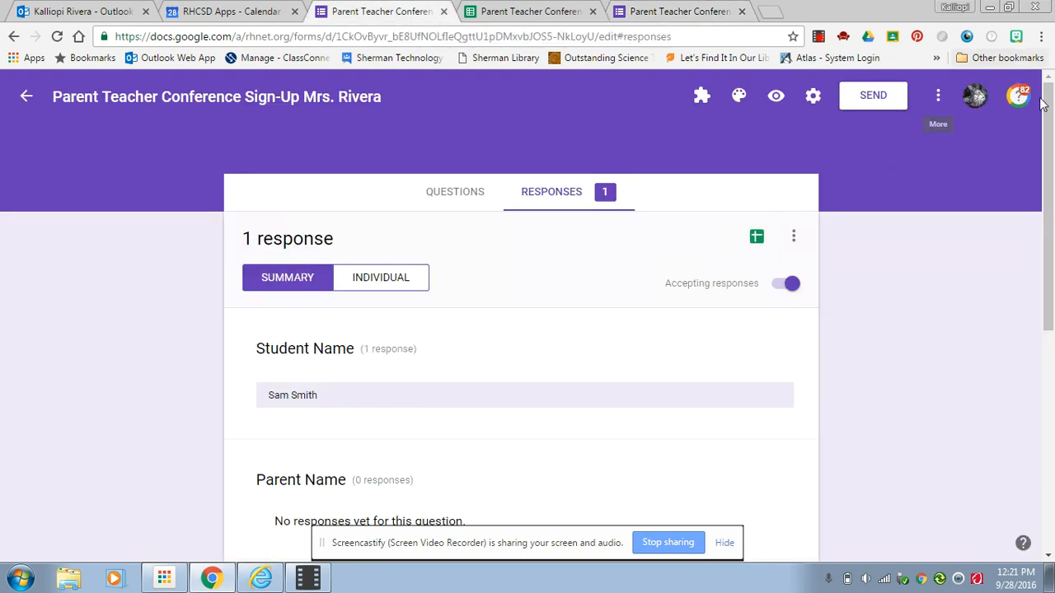
pyautogui.moveTo(1050, 104); pyautogui.dragTo(1052, 71)
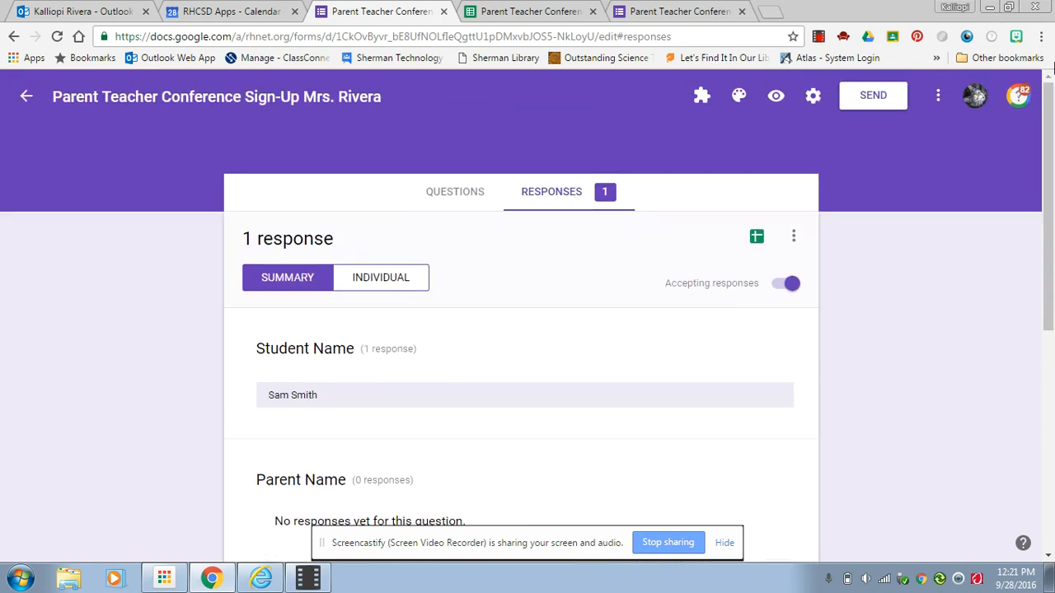
pyautogui.click(449, 203)
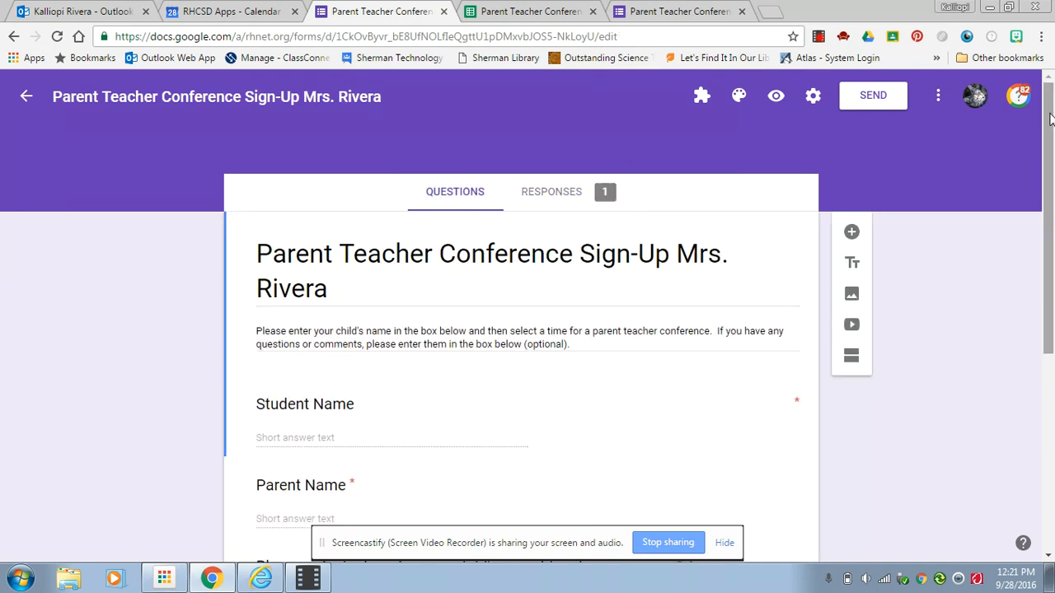
pyautogui.moveTo(1050, 119)
pyautogui.mouseDown()
pyautogui.moveTo(1049, 319)
pyautogui.moveTo(1045, 124)
pyautogui.mouseUp()
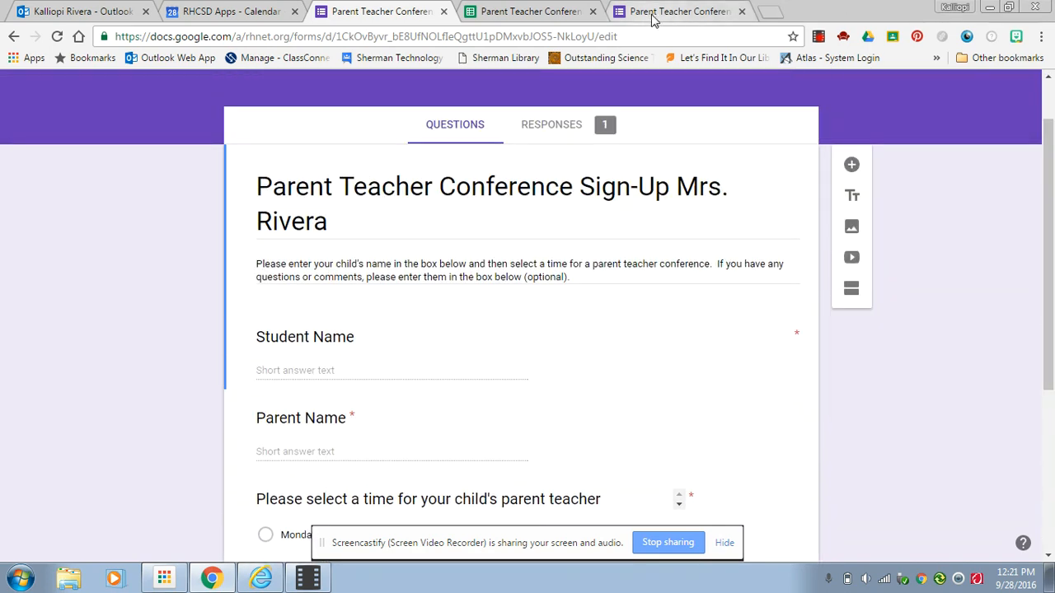
pyautogui.click(556, 14)
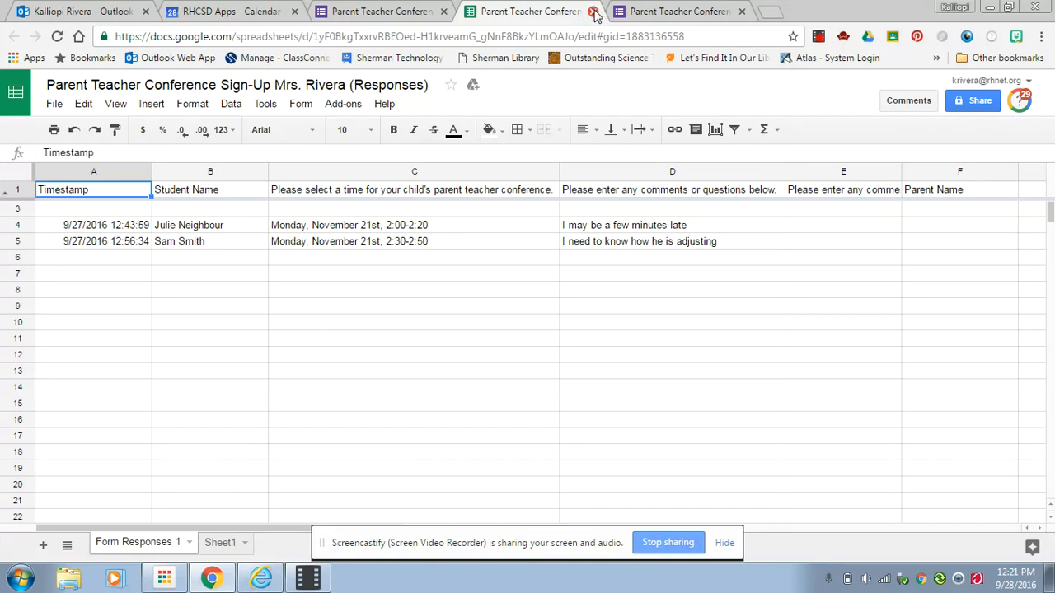
# - Close the response spreadsheet, the live form and the form editor of the finished example
pyautogui.click(593, 12)
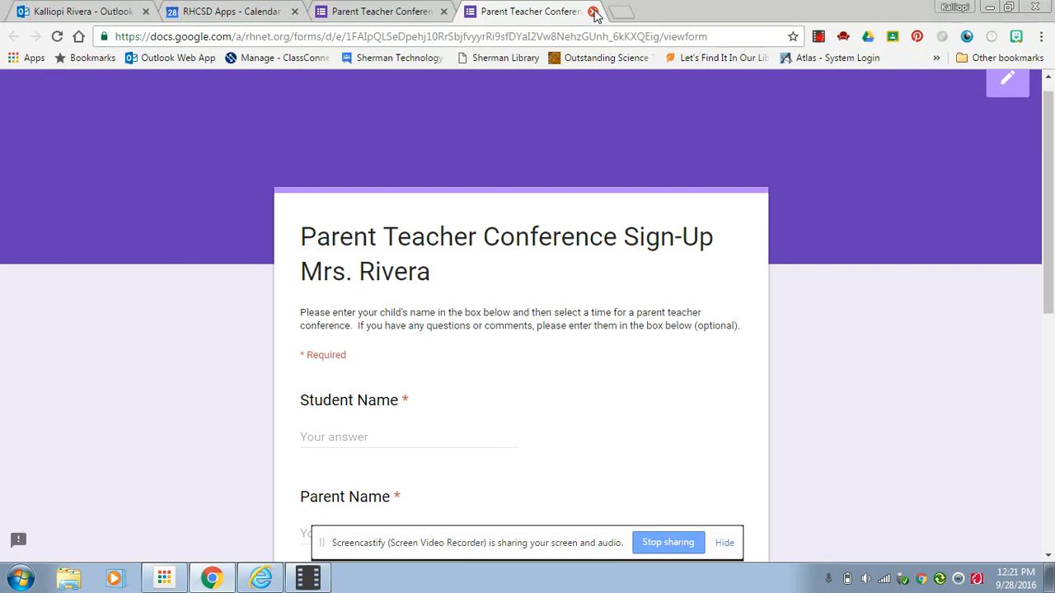
pyautogui.click(593, 11)
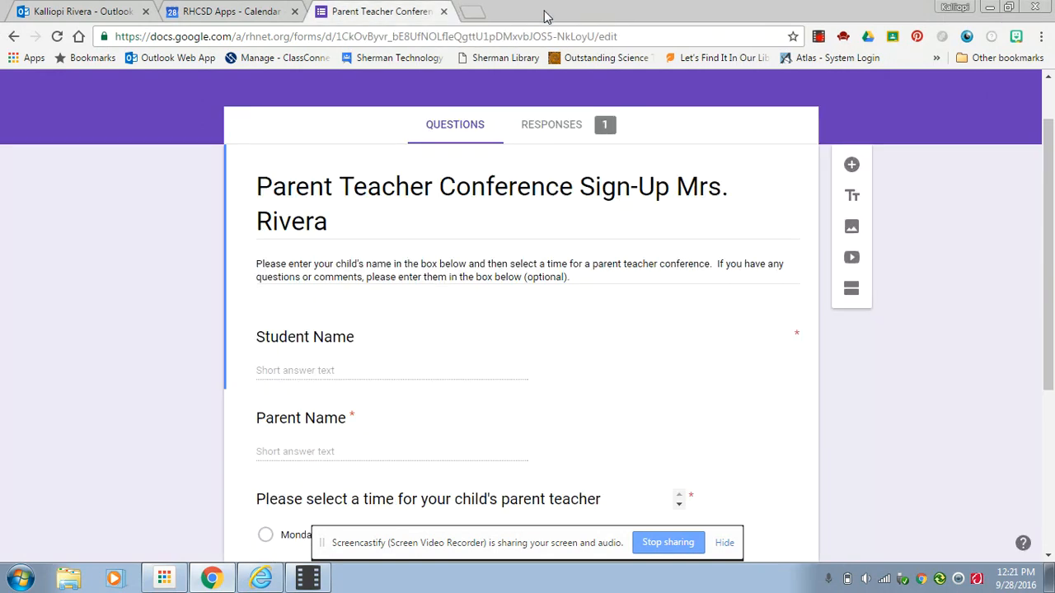
pyautogui.click(444, 12)
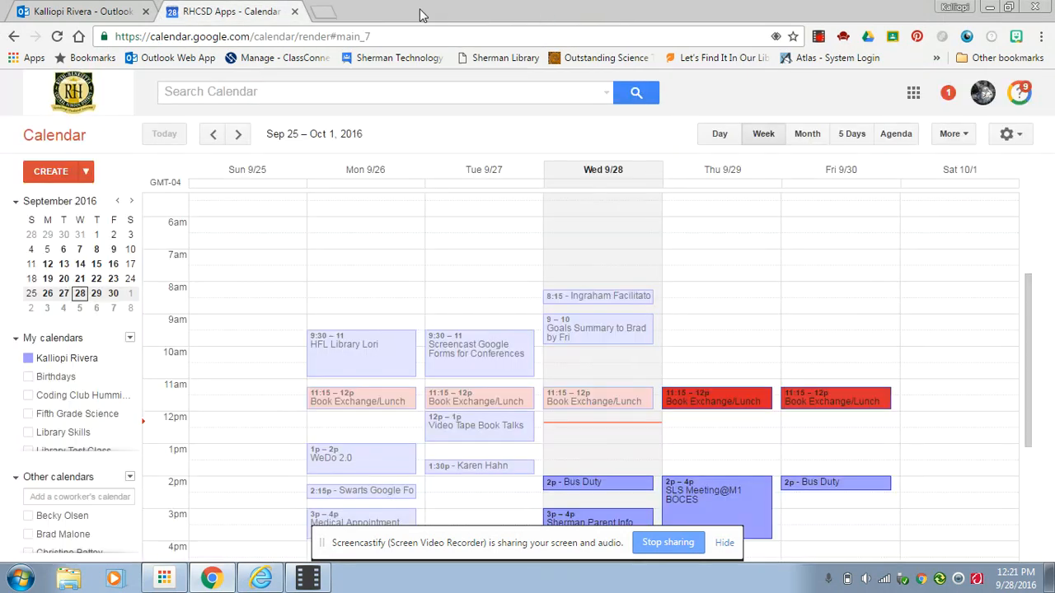
# - Open Google Drive in a new browser tab and create a new blank Google Form
pyautogui.click(324, 12)
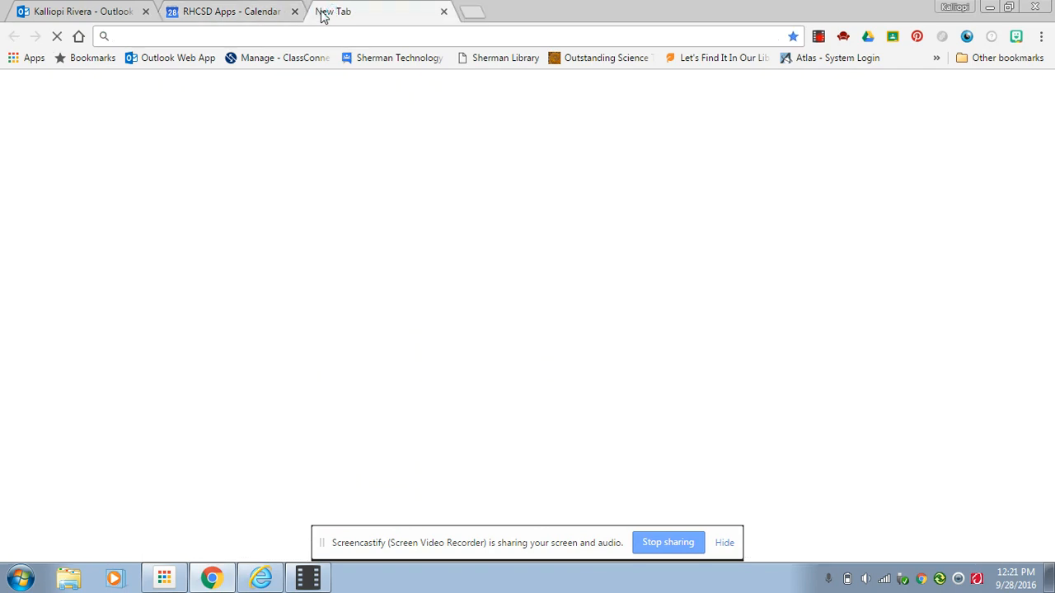
pyautogui.click(35, 59)
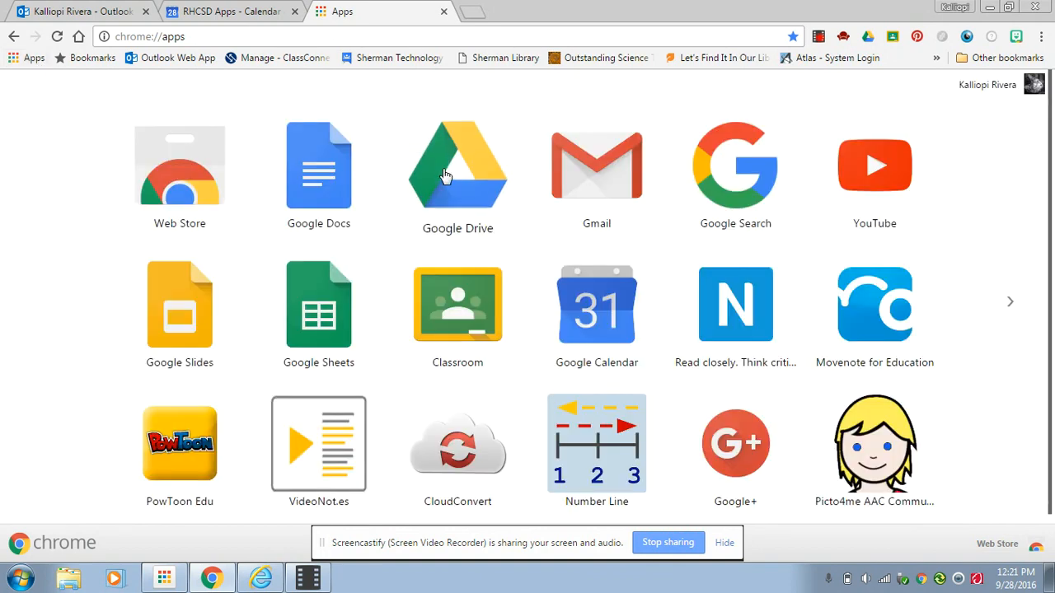
pyautogui.click(445, 176)
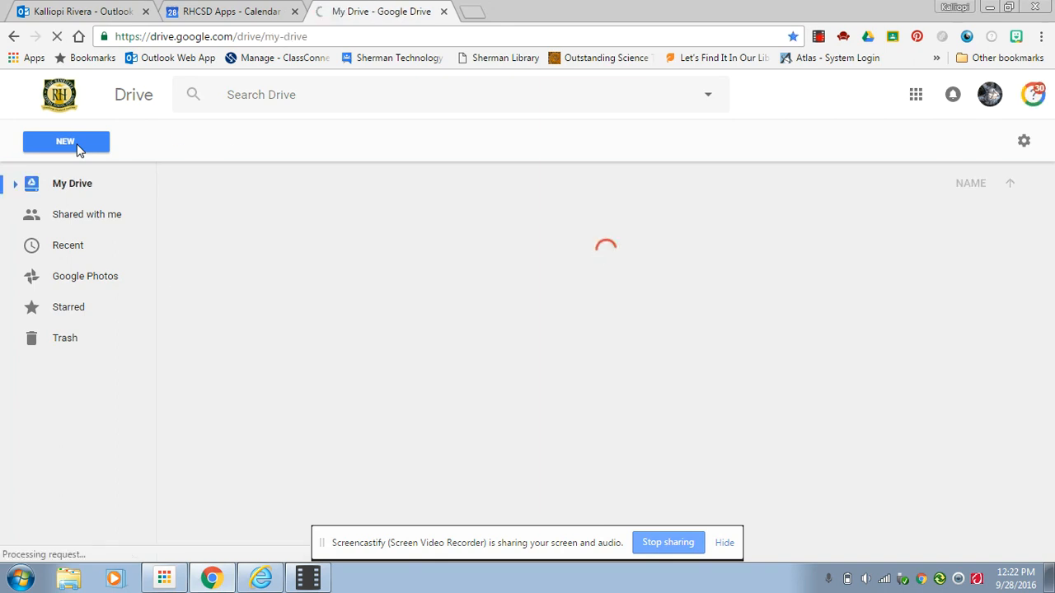
pyautogui.click(78, 145)
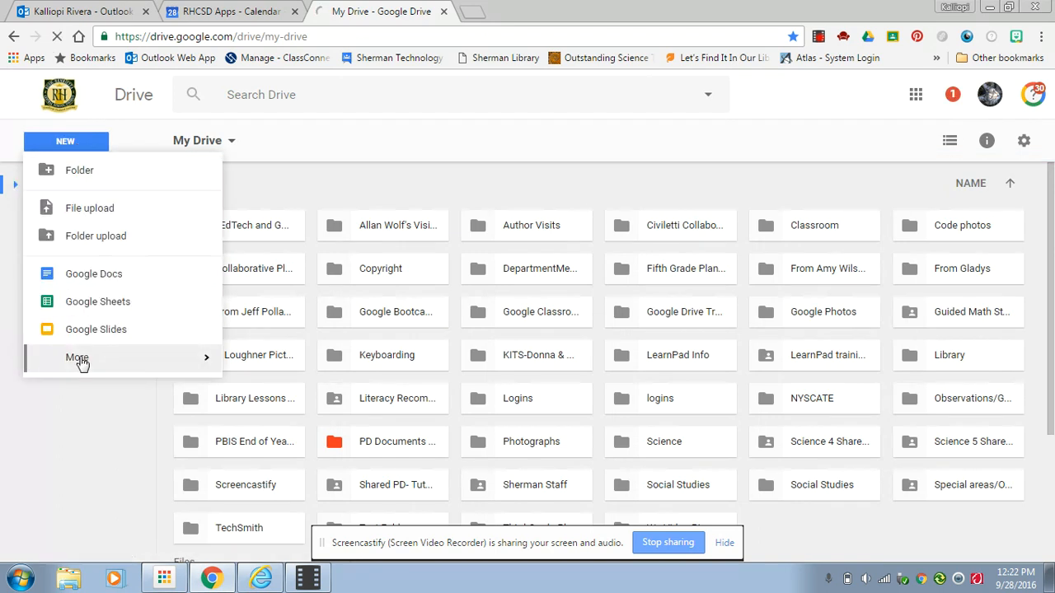
pyautogui.moveTo(81, 361)
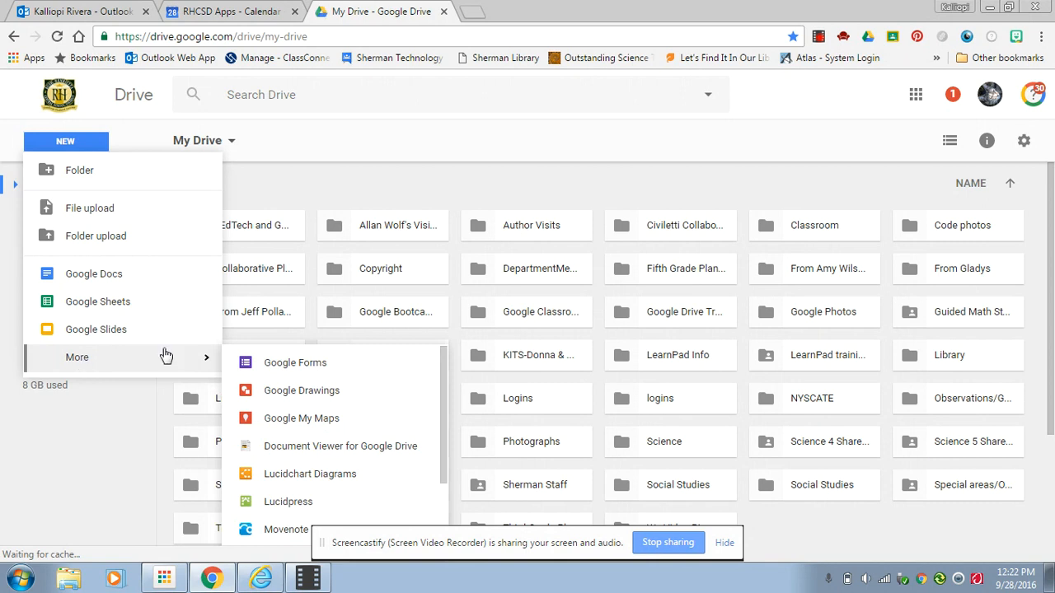
pyautogui.click(307, 366)
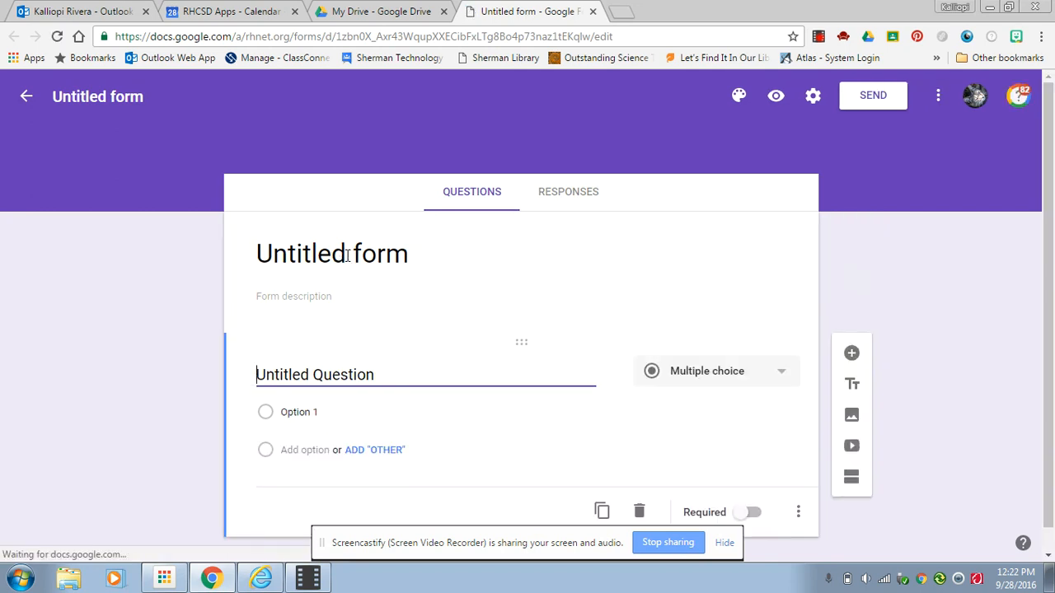
# - Title the form "Parent Teacher Conference Sign-Up" followed by the teacher's name
pyautogui.click(347, 256)
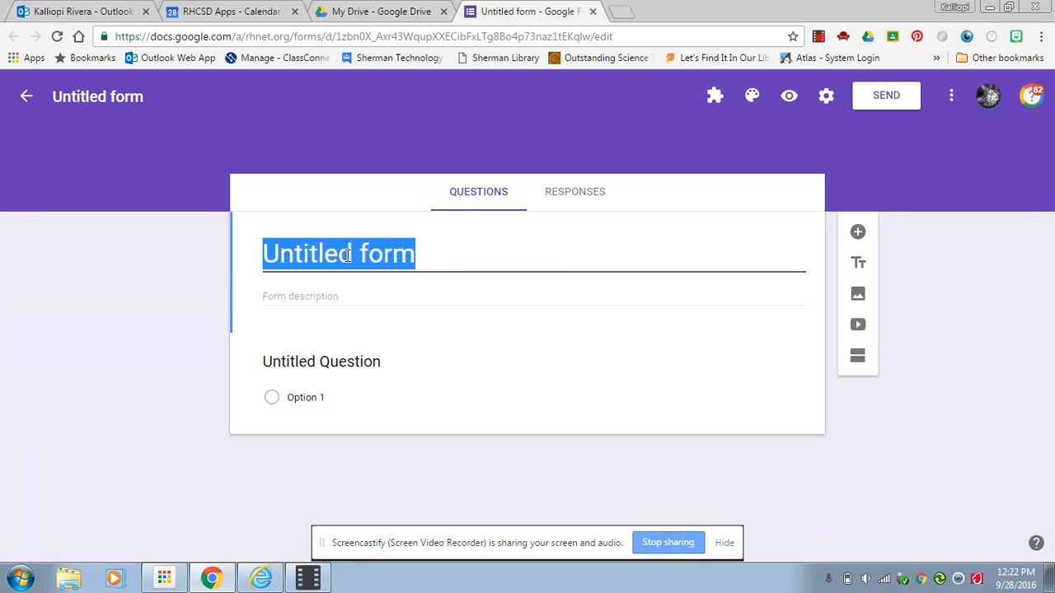
pyautogui.write('Parent ')
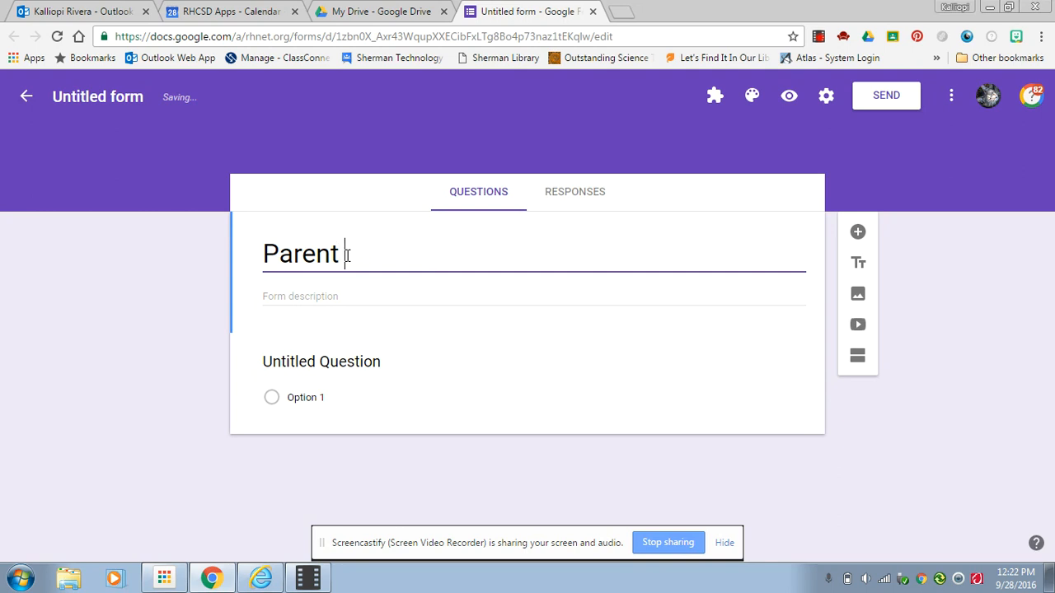
pyautogui.write('Teacher ')
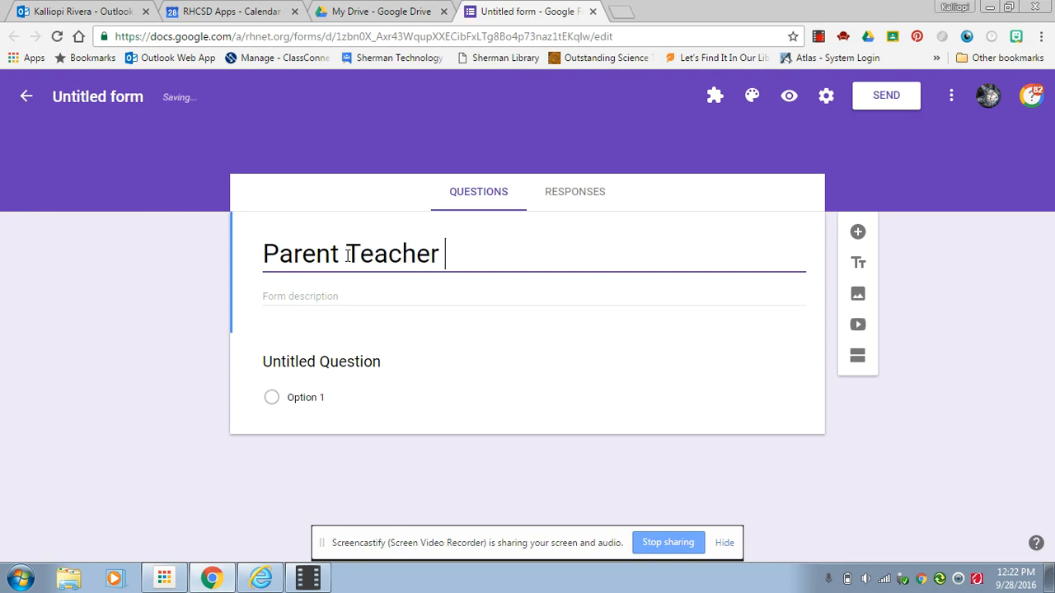
pyautogui.write('Conferenc')
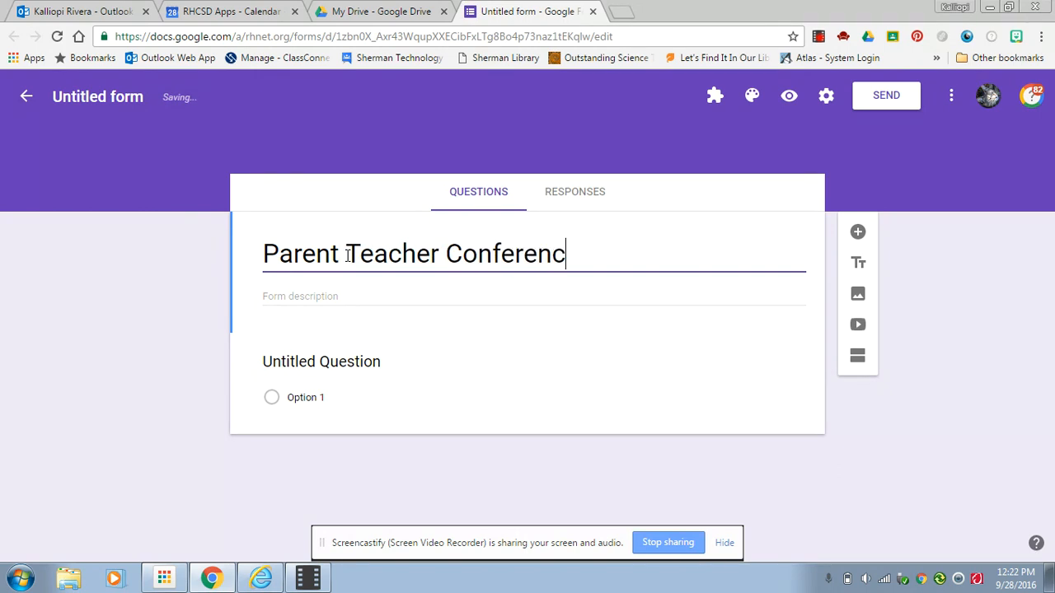
pyautogui.write('e Sign-Up')
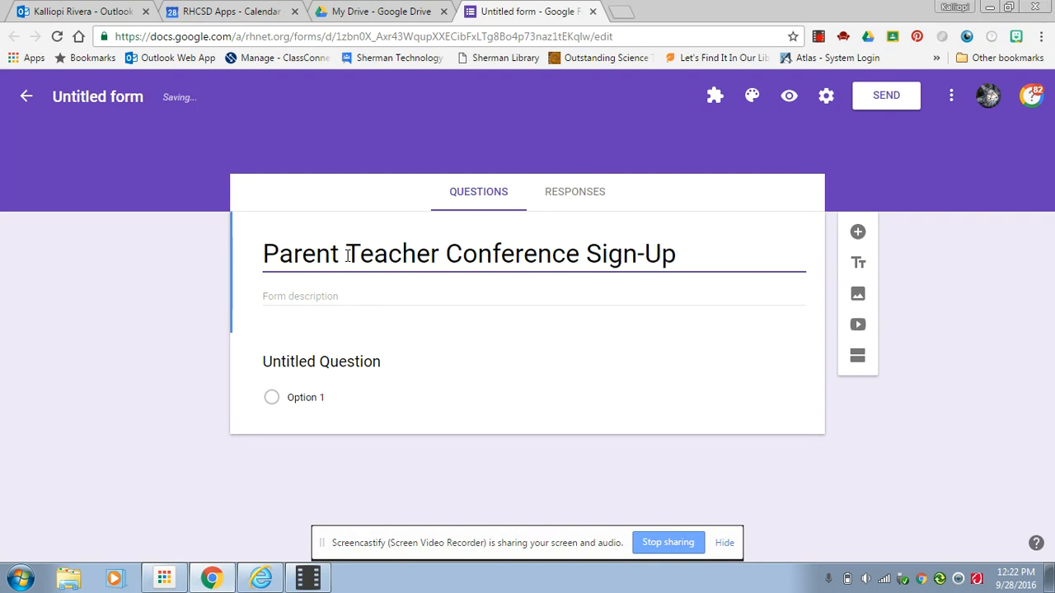
pyautogui.write(' Mrs. Rivera')
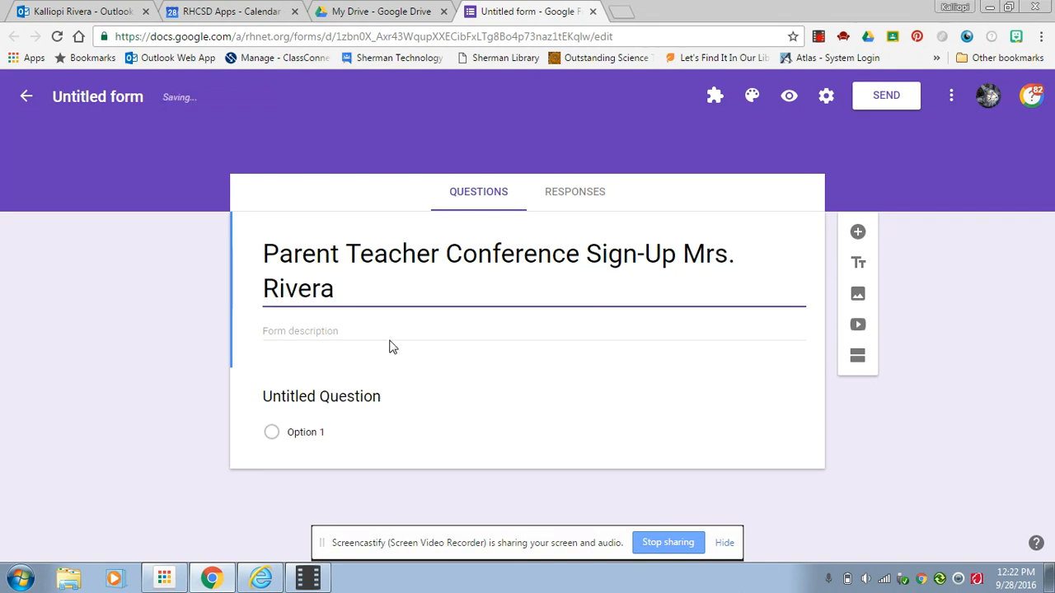
# - Enter the form description "Please enter your child's name in the box below and then select a time for a parent teacher conference."
pyautogui.click(287, 334)
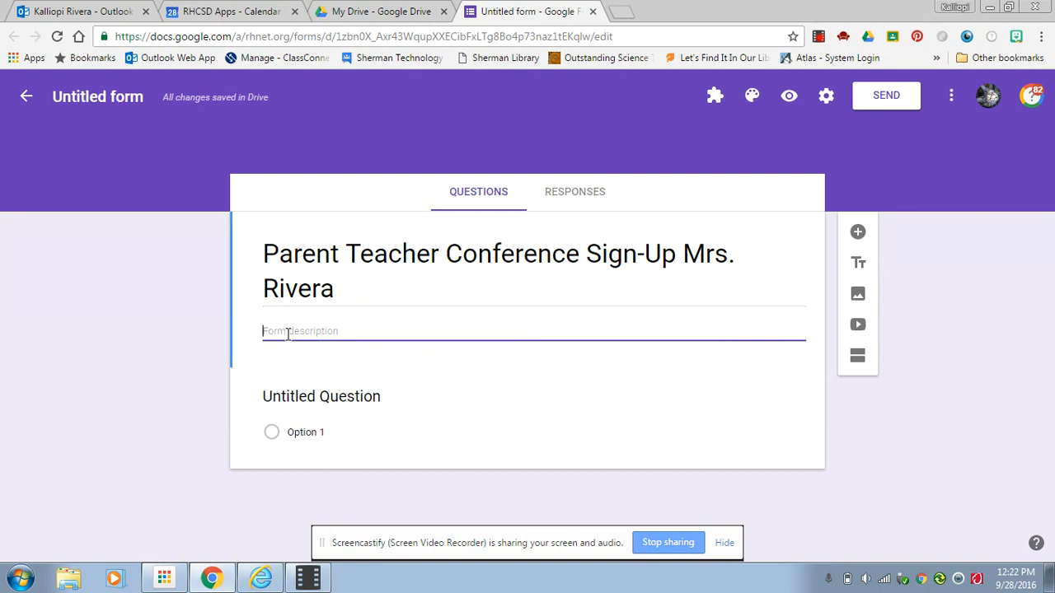
pyautogui.write('Please')
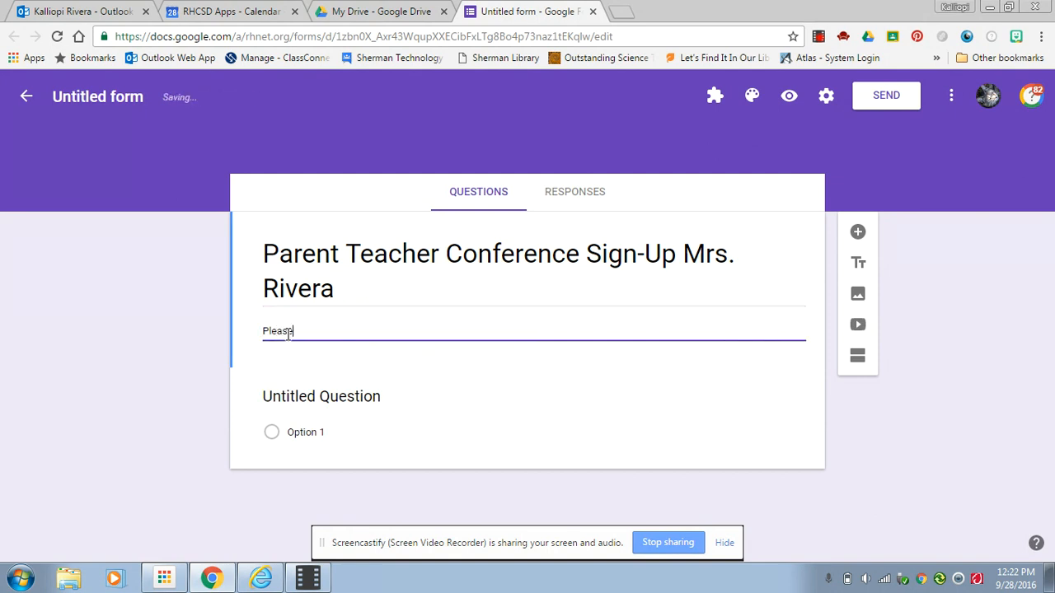
pyautogui.write(" enter your child's name inthe box")
pyautogui.press('BackSpace')
pyautogui.press('BackSpace')
pyautogui.press('BackSpace')
pyautogui.press('BackSpace')
pyautogui.press('BackSpace')
pyautogui.press('BackSpace')
pyautogui.press('BackSpace')
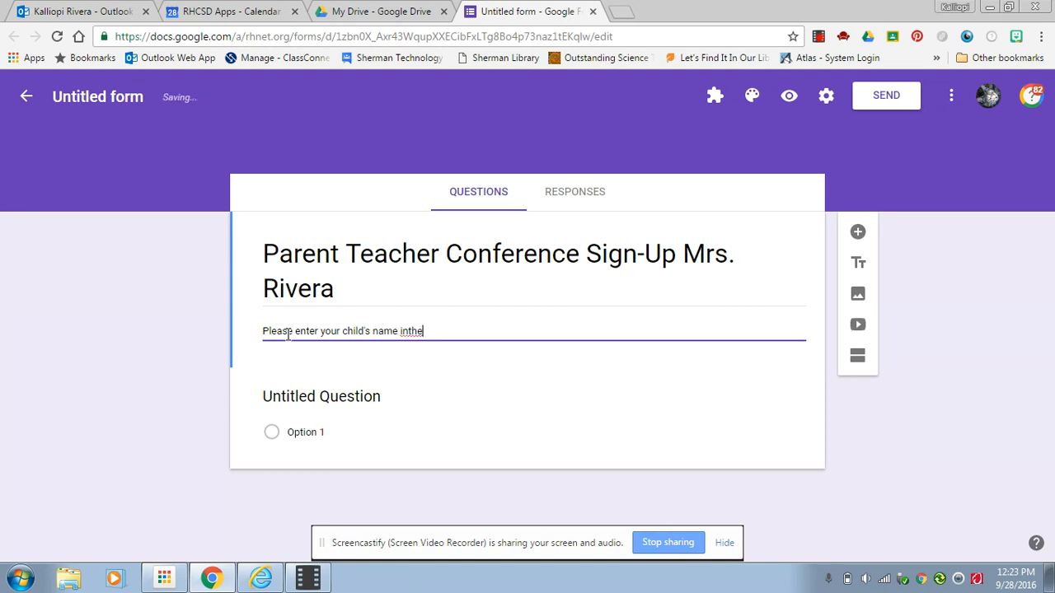
pyautogui.write('the box ')
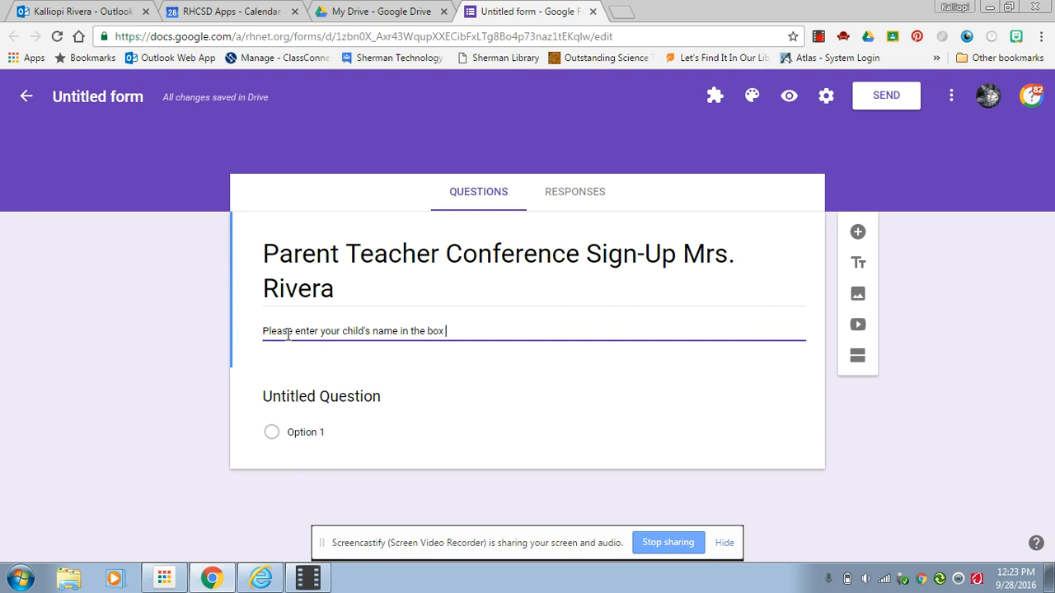
pyautogui.write('below and then select a time for ')
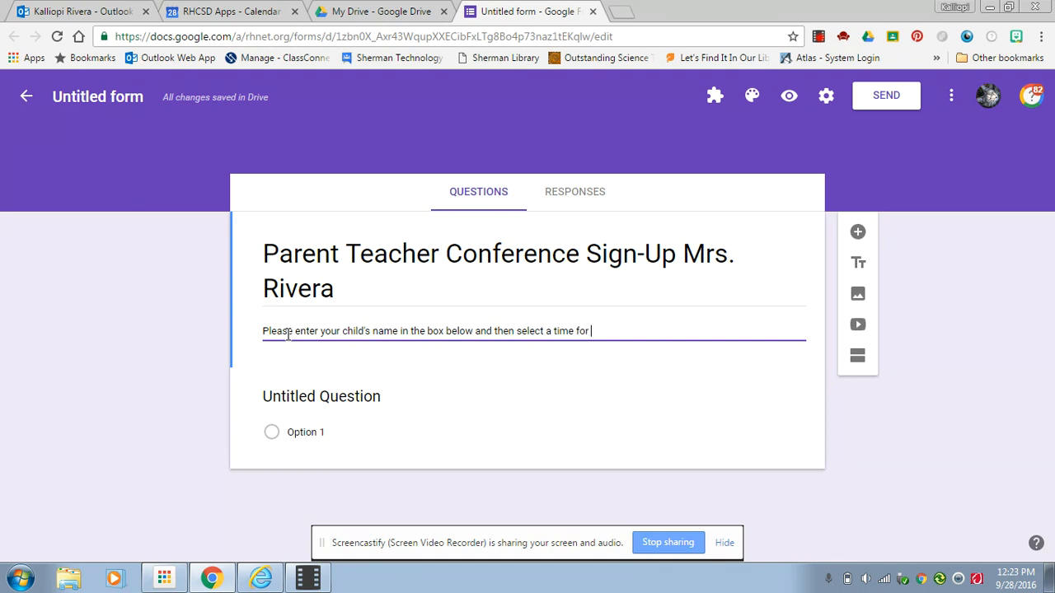
pyautogui.write('a perent ')
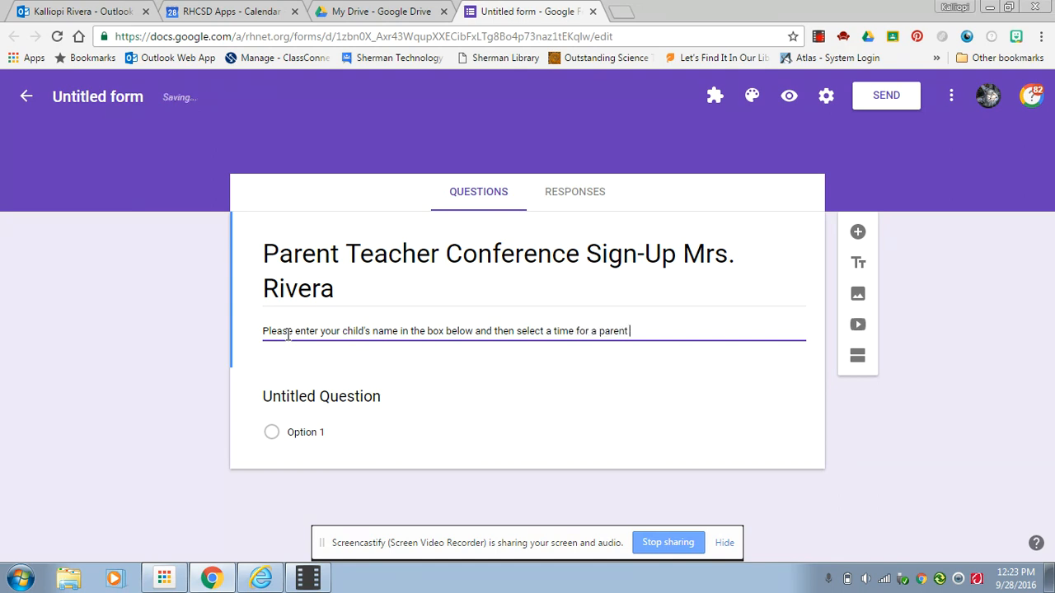
pyautogui.write('teacher conference.')
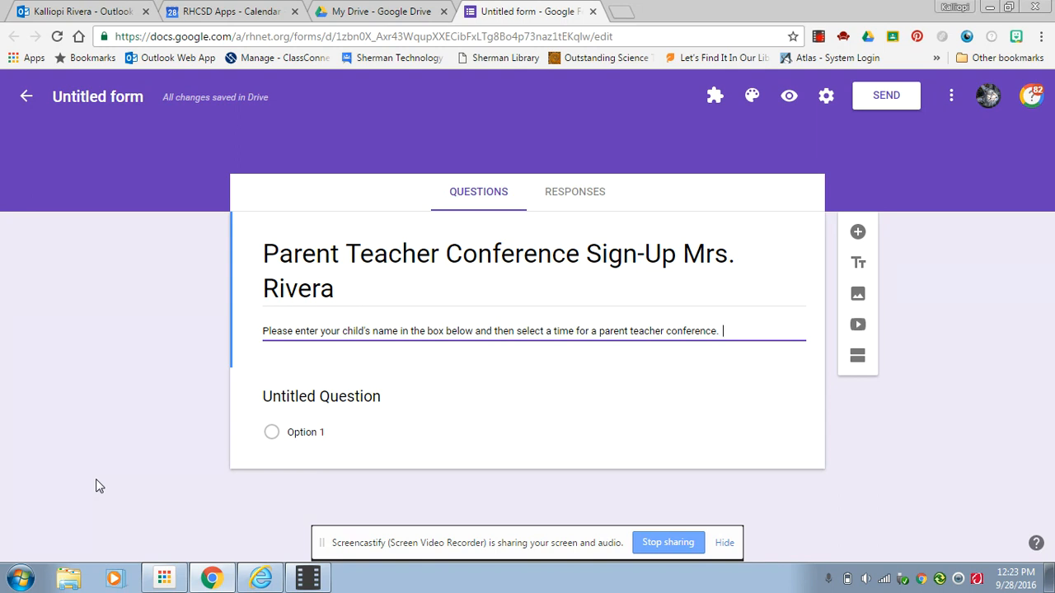
# - Turn the untitled question into a required short-answer question titled "Student Name"
pyautogui.click(370, 394)
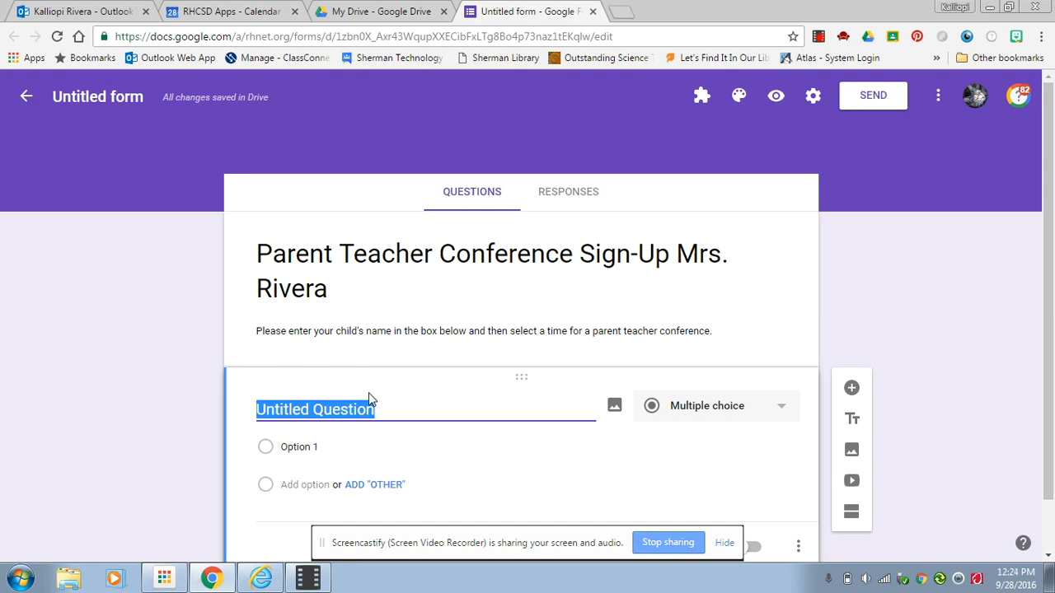
pyautogui.write('Stu')
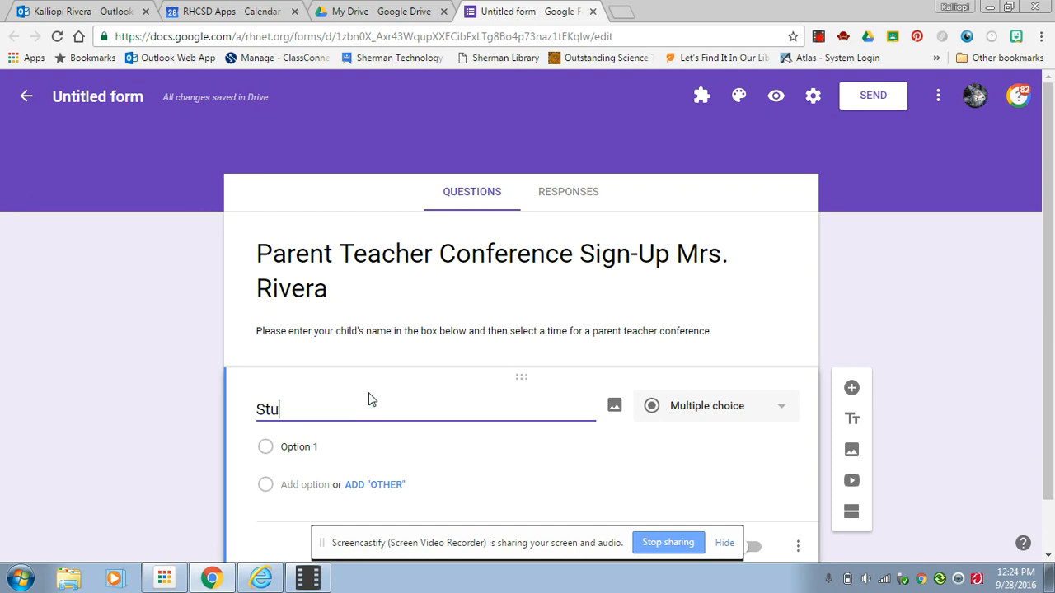
pyautogui.write('dent Name')
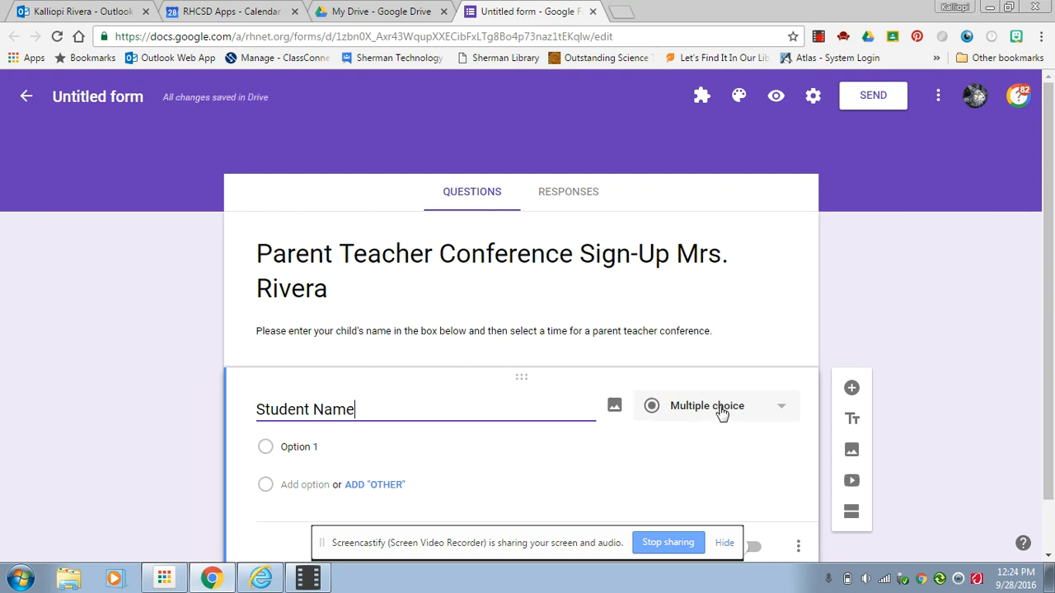
pyautogui.click(777, 412)
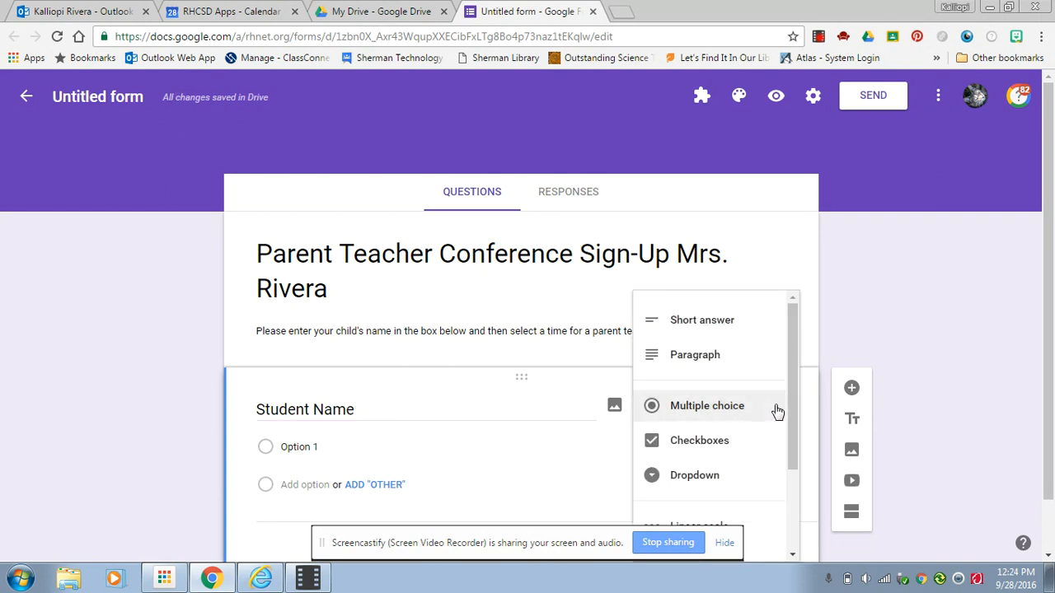
pyautogui.click(718, 321)
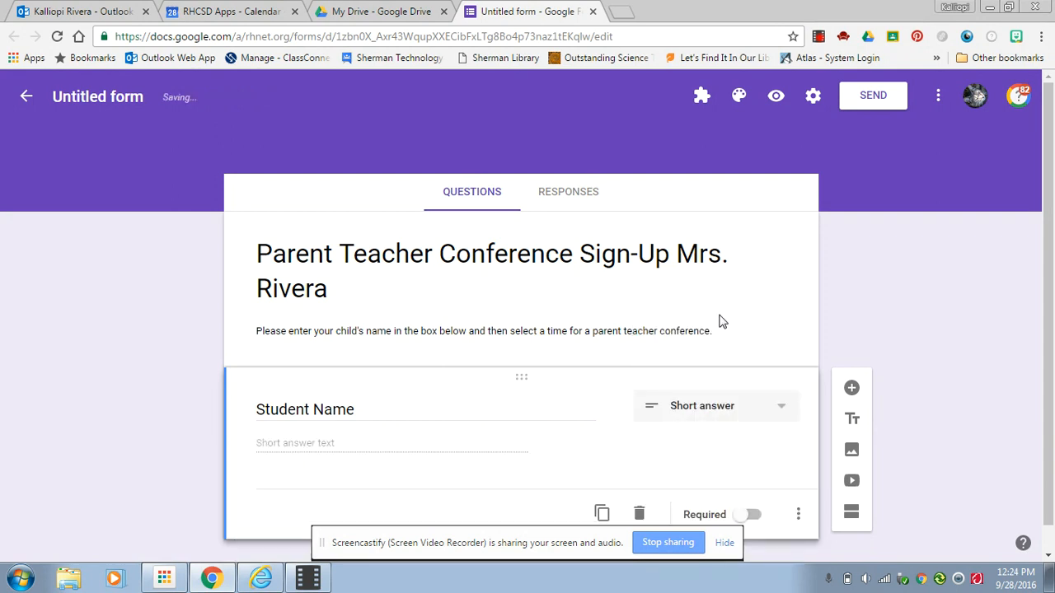
pyautogui.moveTo(1048, 251); pyautogui.dragTo(1049, 274)
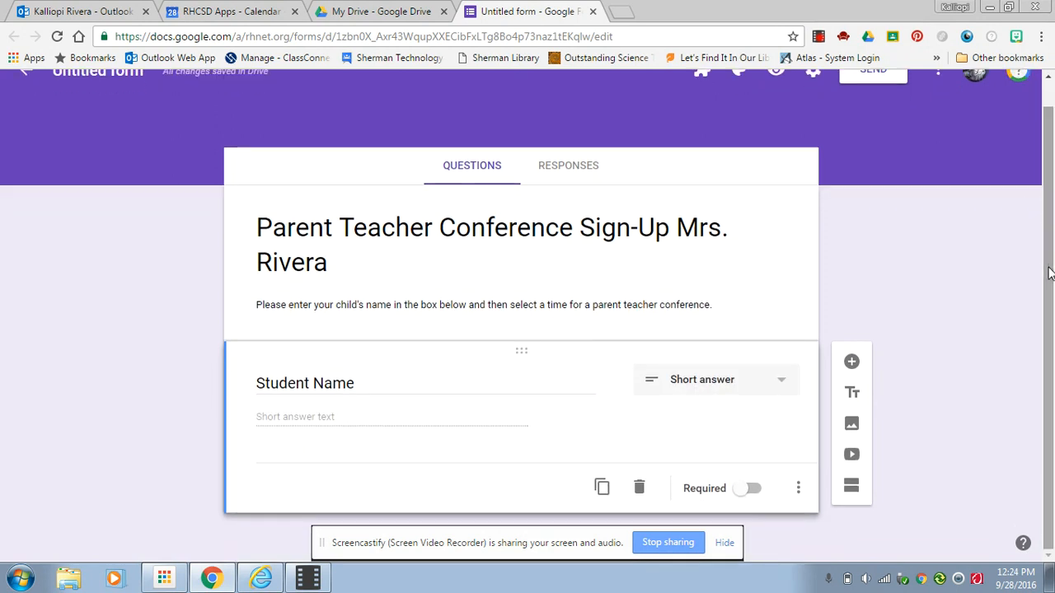
pyautogui.click(759, 497)
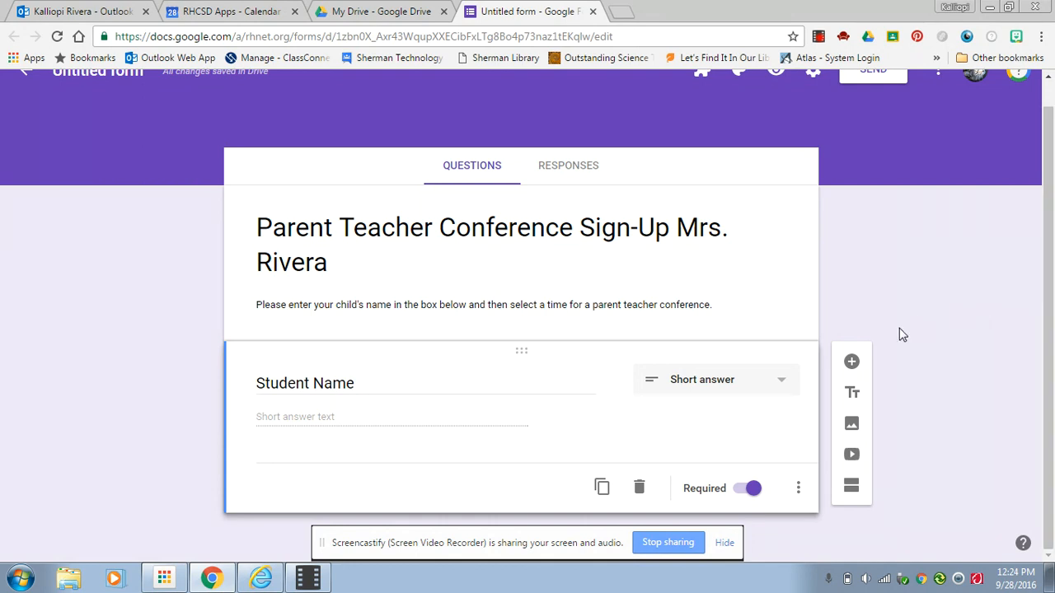
# - Add a required short-answer question titled "Parent Name" below the Student Name question
pyautogui.click(852, 363)
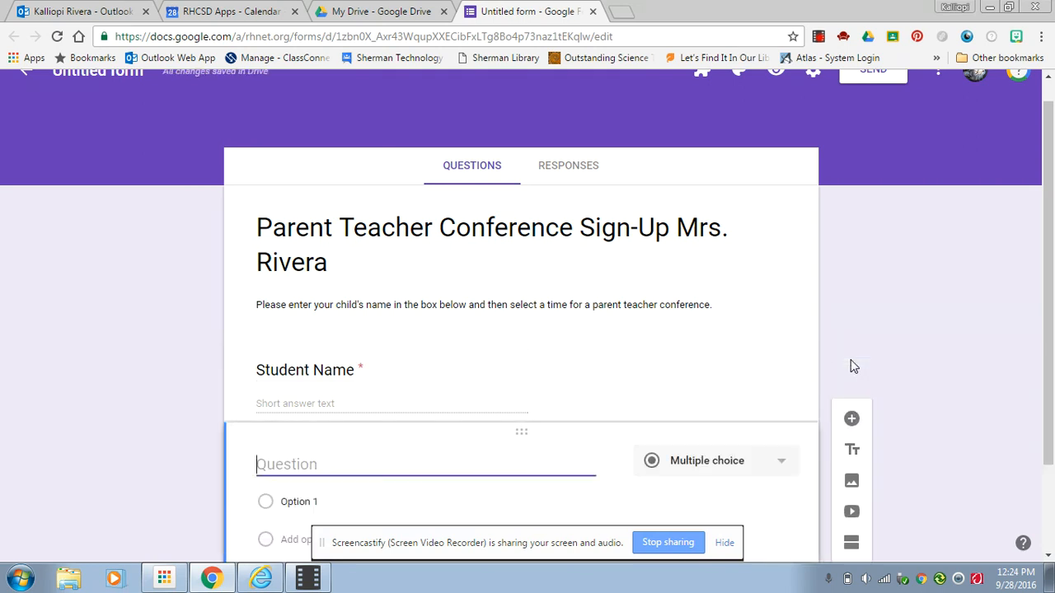
pyautogui.write('Parent Name')
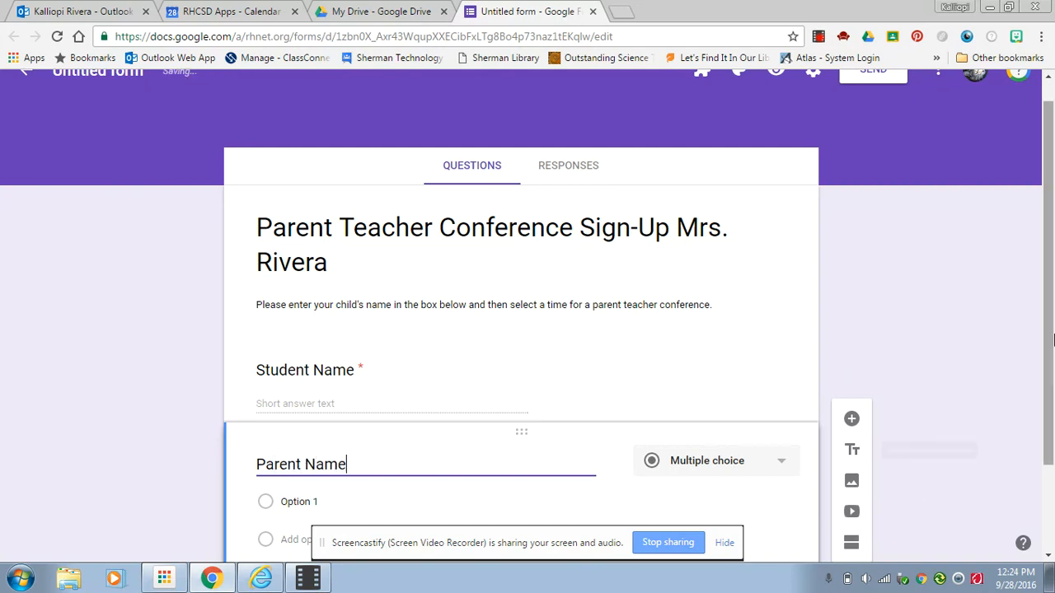
pyautogui.moveTo(1050, 333); pyautogui.dragTo(1051, 432)
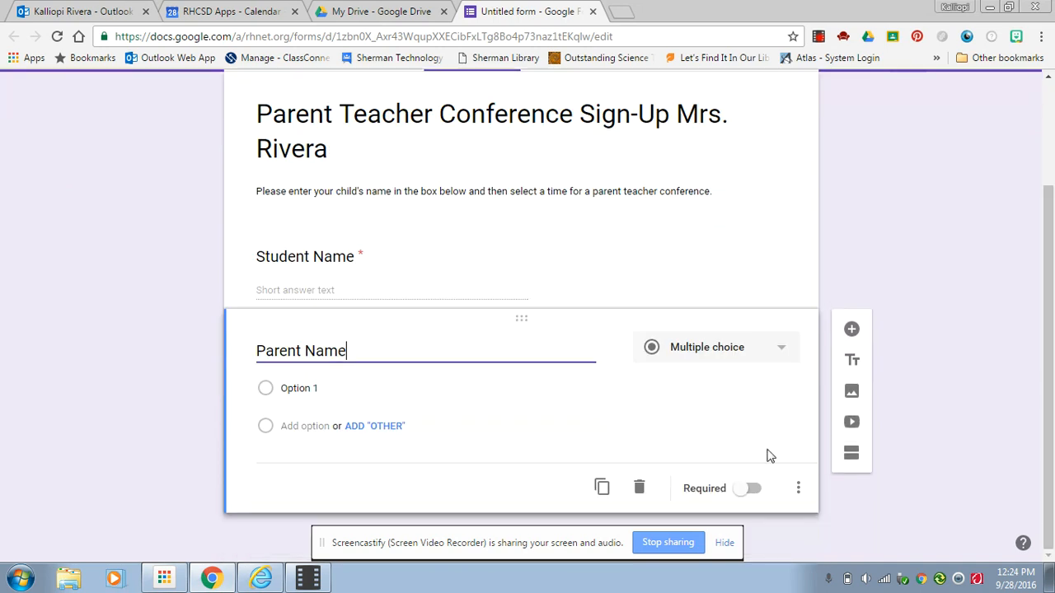
pyautogui.click(782, 350)
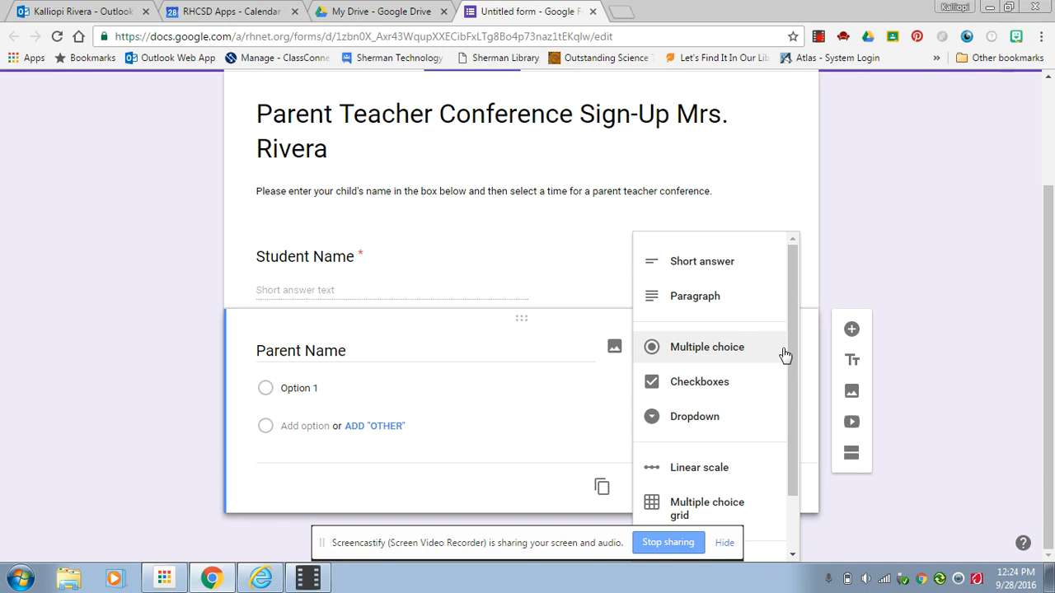
pyautogui.click(716, 265)
pyautogui.scroll(1, 716, 265)
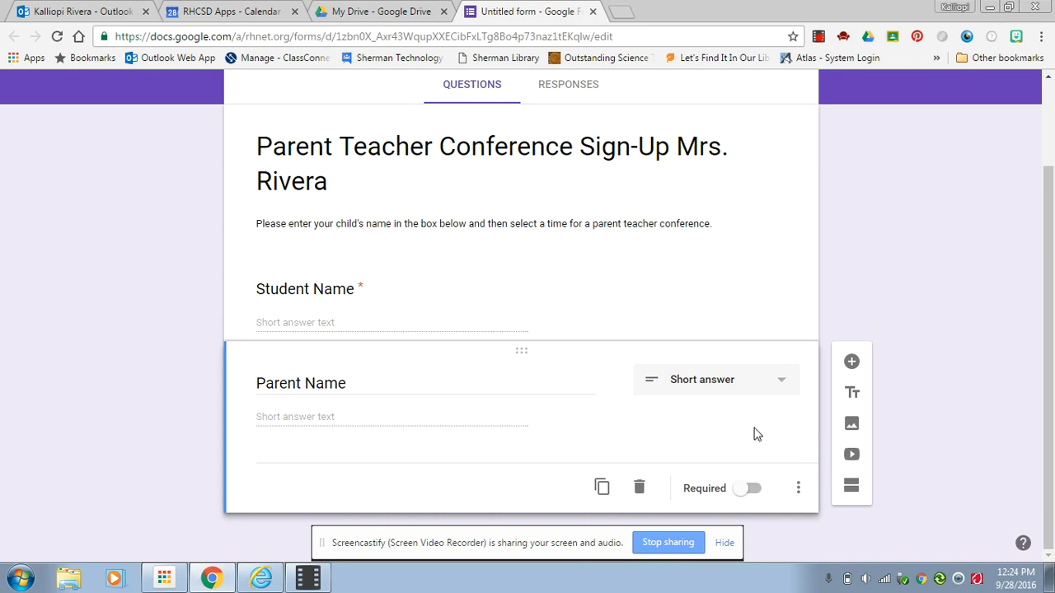
pyautogui.click(754, 488)
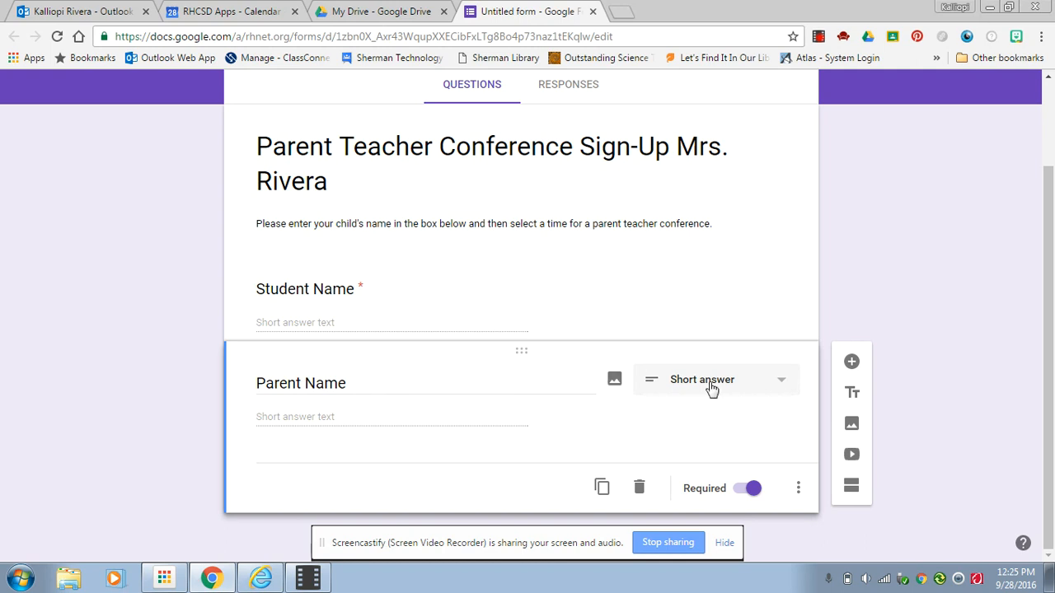
# - Add a required multiple-choice question titled "Please select a time for your child's parent teacher conference."
pyautogui.click(853, 364)
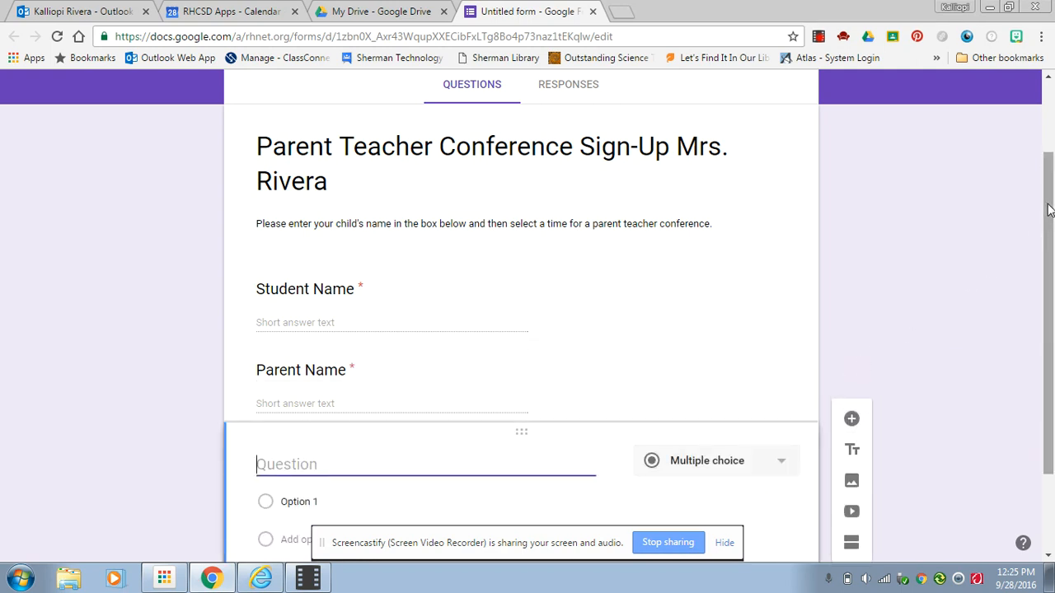
pyautogui.moveTo(1051, 215); pyautogui.dragTo(1051, 262)
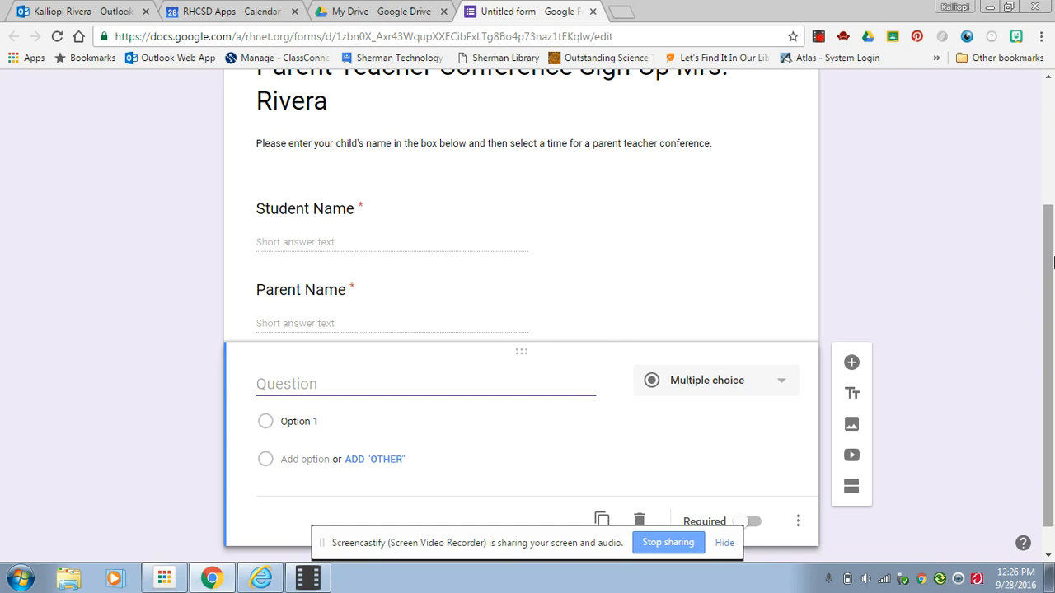
pyautogui.write('Please select a t')
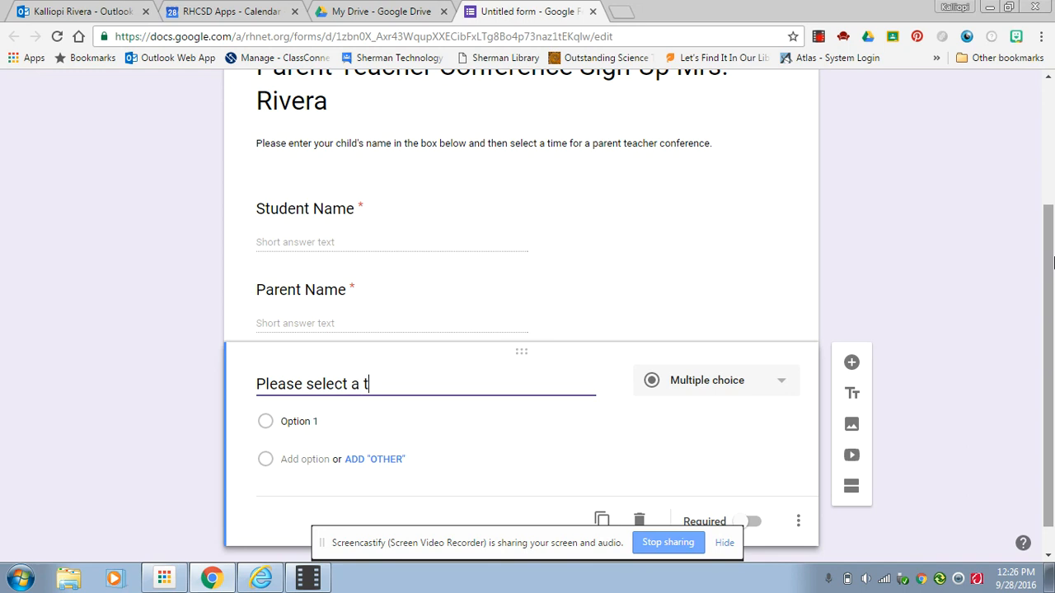
pyautogui.write('ime for your ')
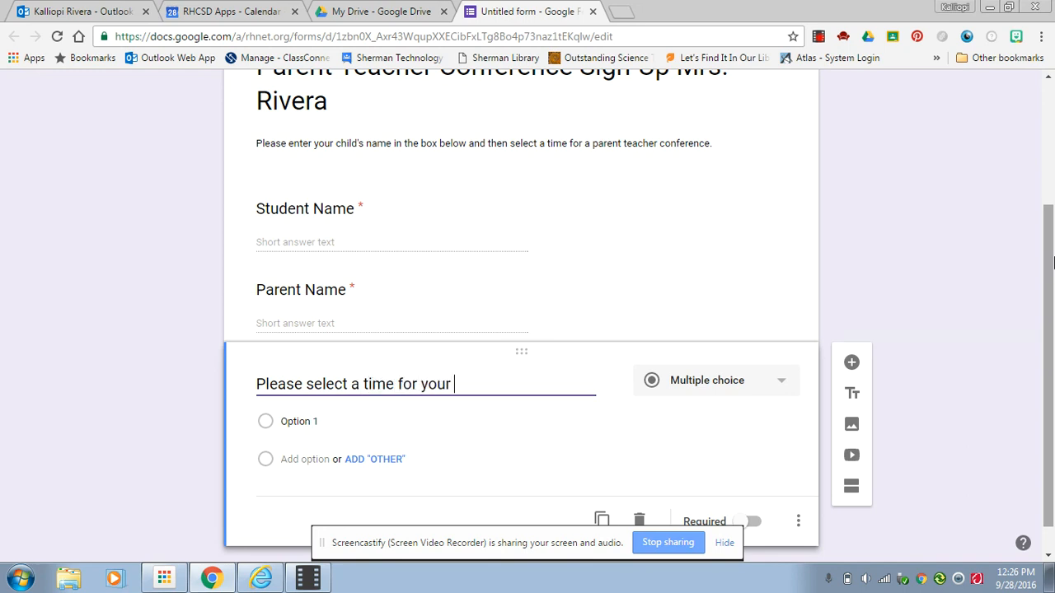
pyautogui.write("child's parent")
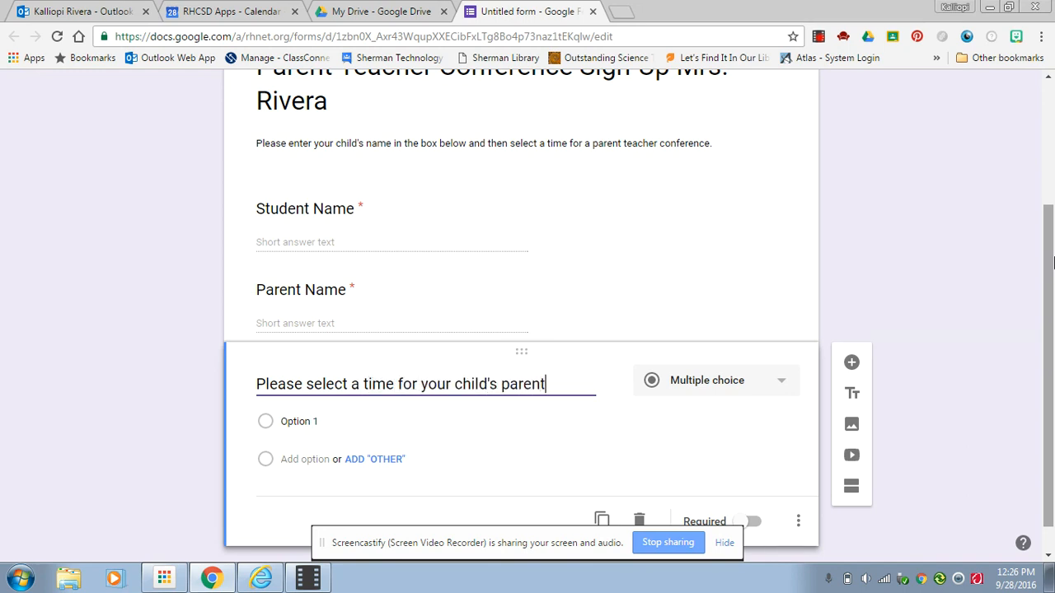
pyautogui.write(' teacher conference.')
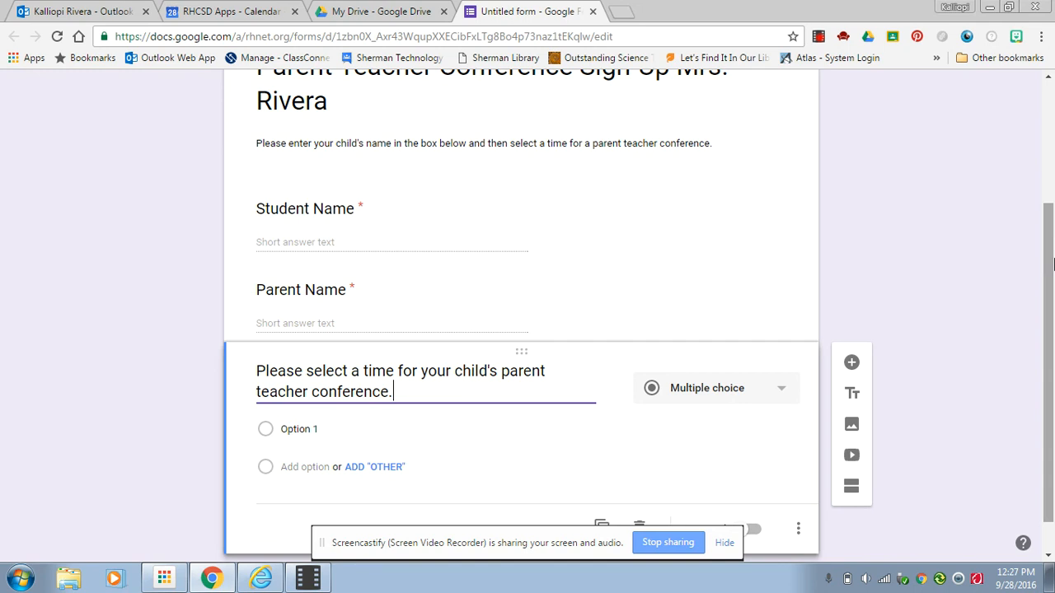
pyautogui.moveTo(1049, 253); pyautogui.dragTo(1050, 300)
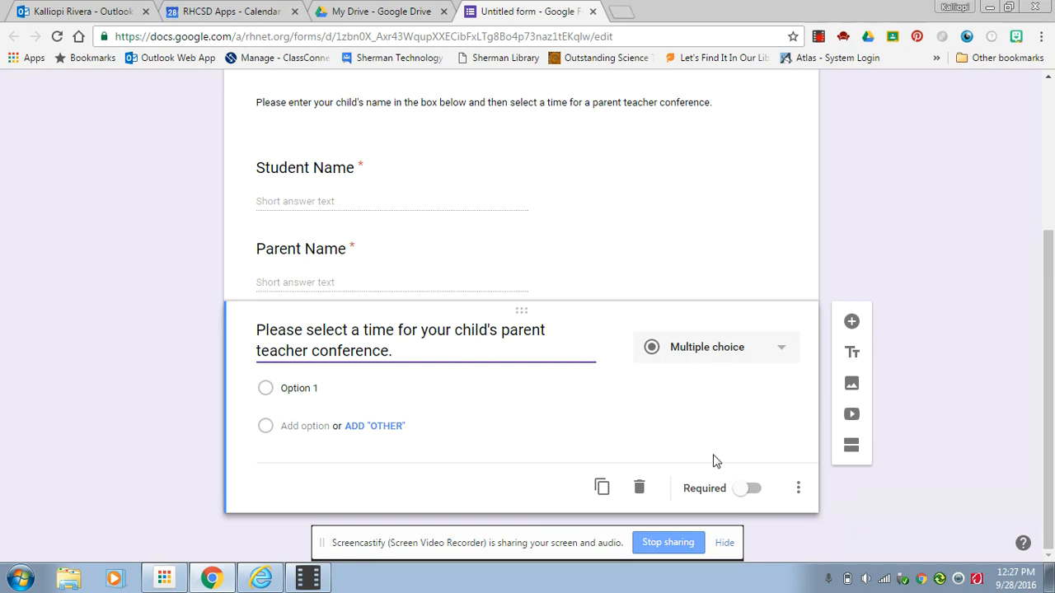
pyautogui.click(753, 490)
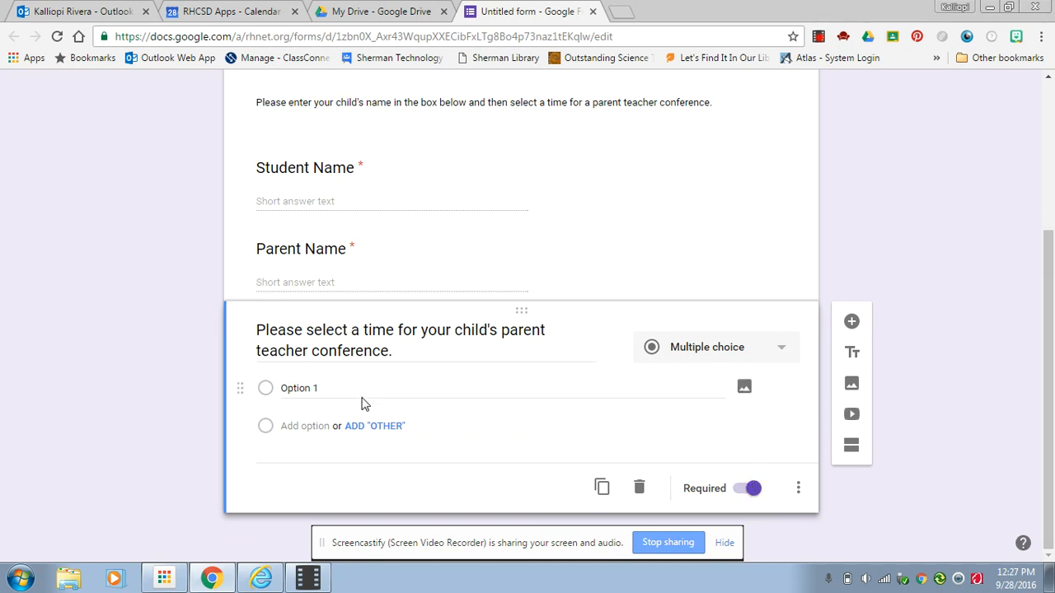
# - Enter "Tuesday, November 22nd, 9:00-9:20" and "Tuesday, November 22nd, 9:30-9:50" as the first two options of the conference time question
pyautogui.click(296, 388)
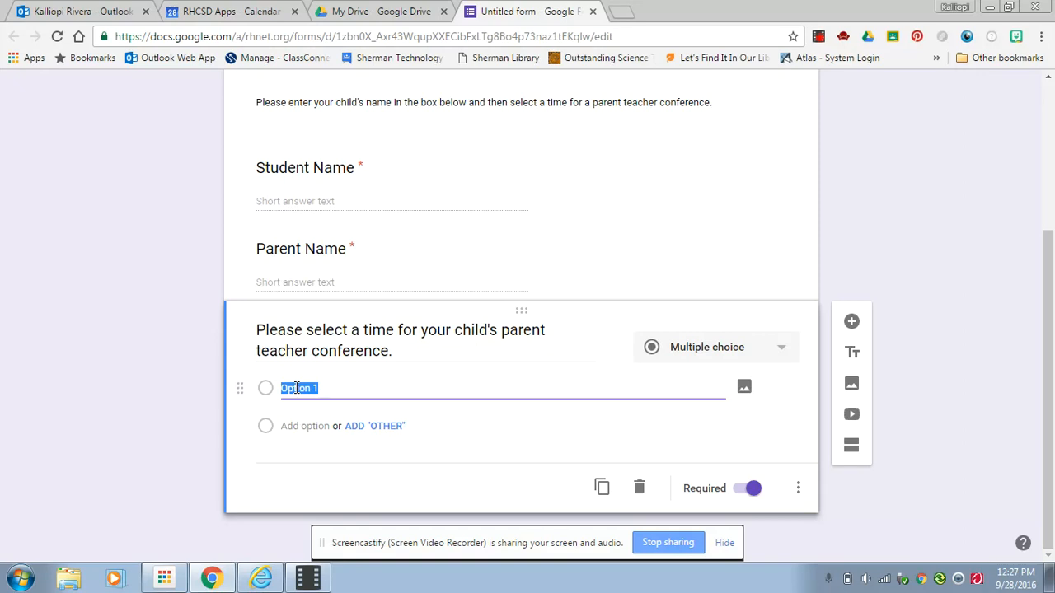
pyautogui.write('Tuesday, November 22nd, 9:00-9:20')
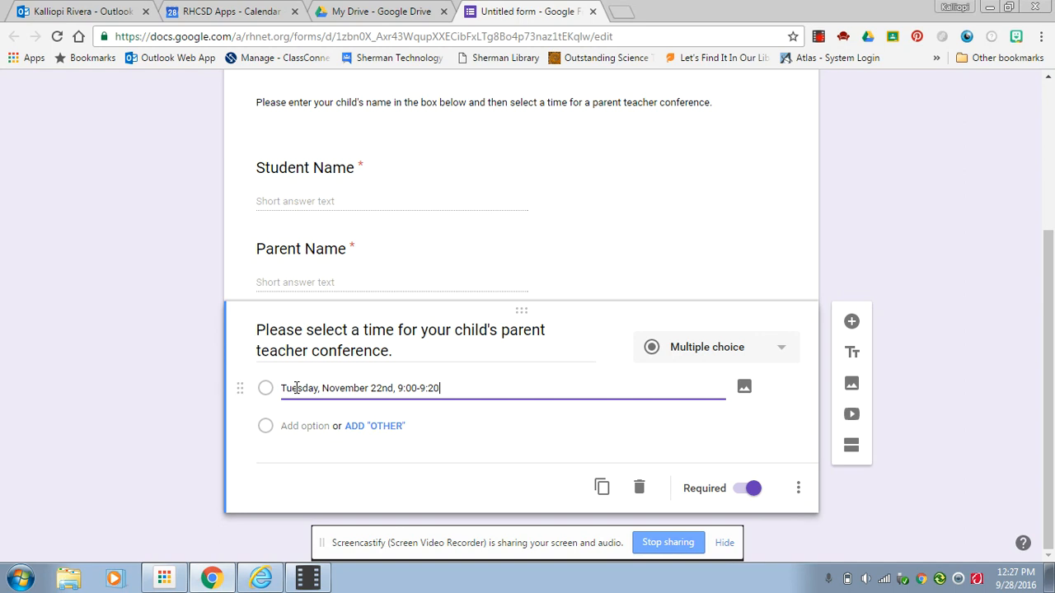
pyautogui.click(301, 430)
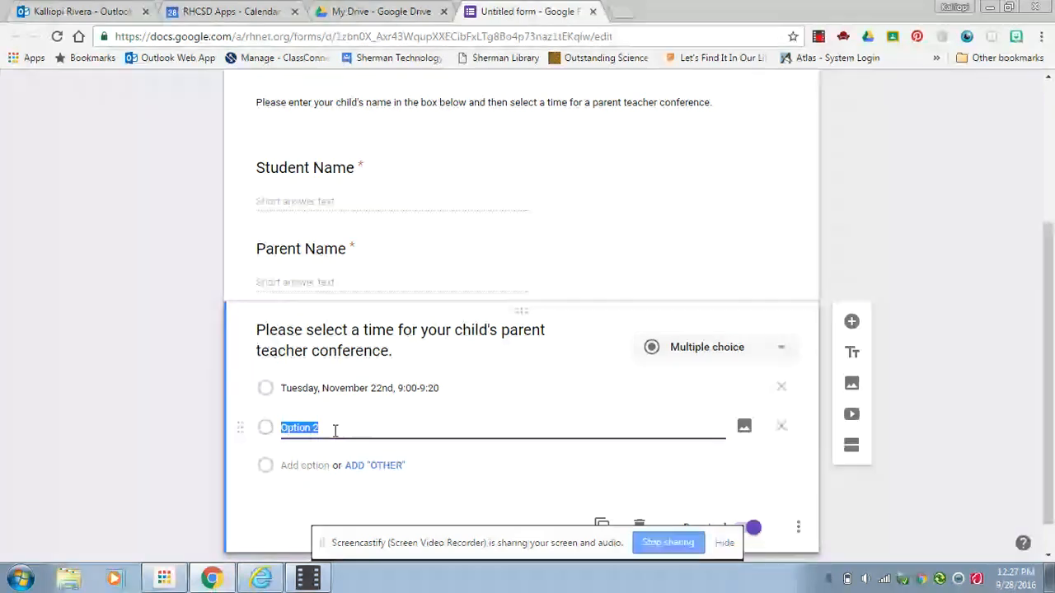
pyautogui.write('Tuesday, November 22nd, 9:30')
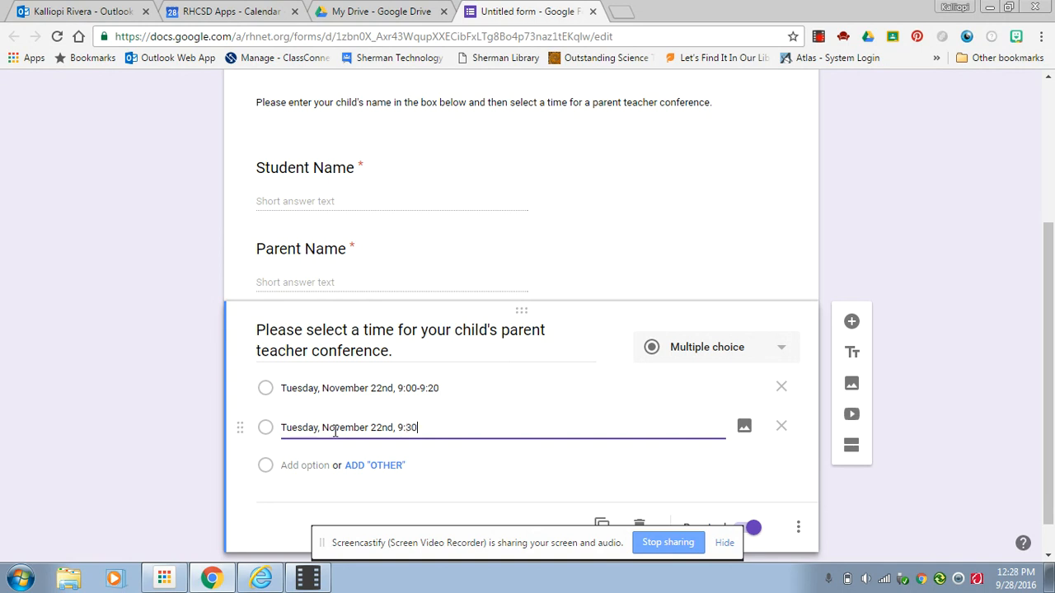
pyautogui.write('-9:50')
# - Add "Tuesday, November 22nd, 10:30-10:50" as the third conference time option, followed by a fourth option with its default text
pyautogui.click(303, 467)
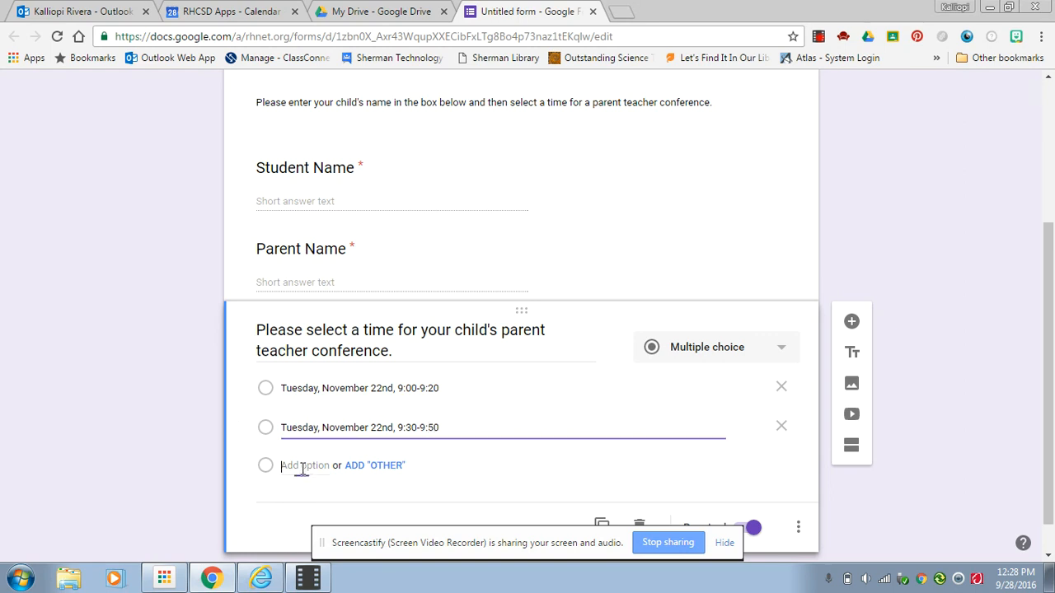
pyautogui.write('T')
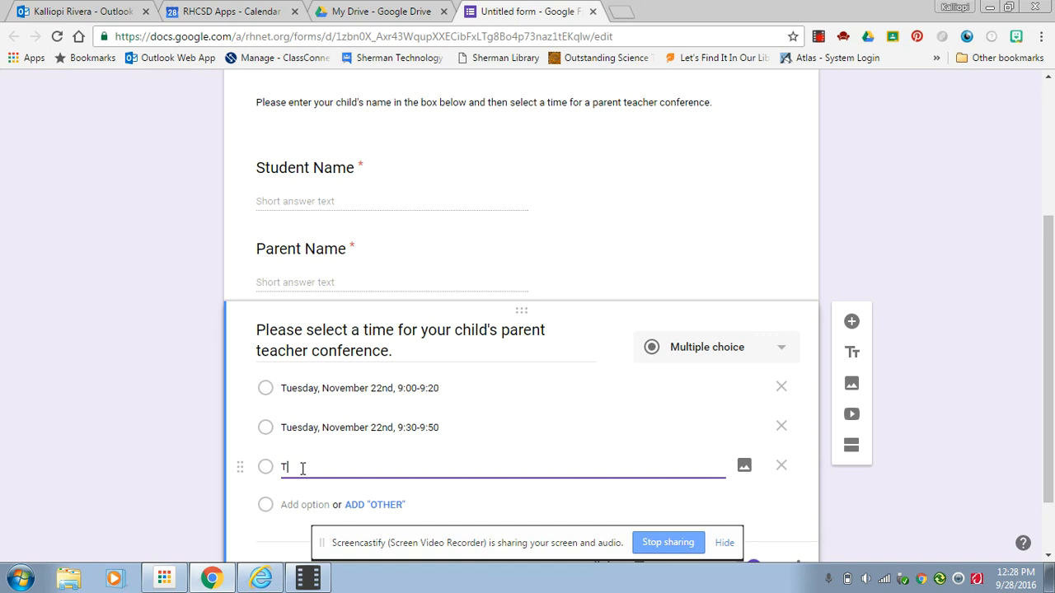
pyautogui.write('uesday, November 22nd,')
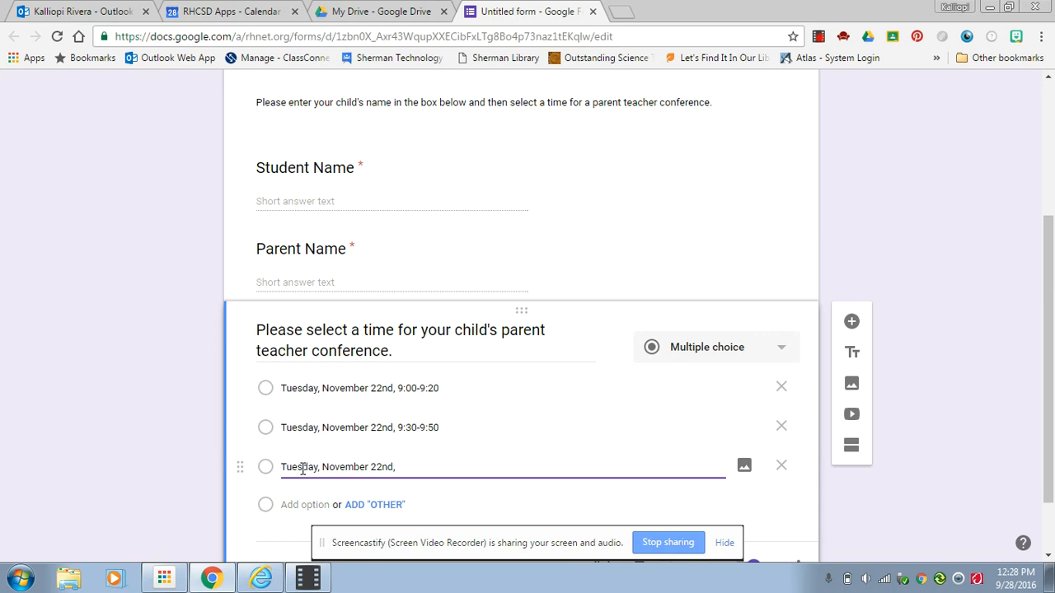
pyautogui.write('10:30-10:50')
pyautogui.click(288, 505)
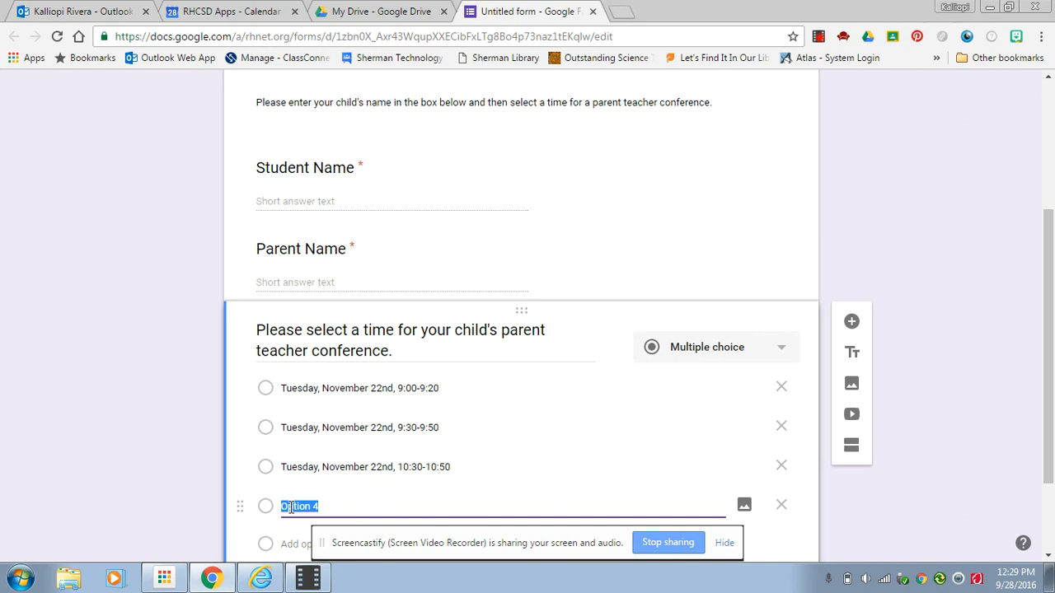
# - Add an optional paragraph question titled "Please enter any comments or questions below." after the conference time question
pyautogui.moveTo(1053, 263); pyautogui.dragTo(1051, 326)
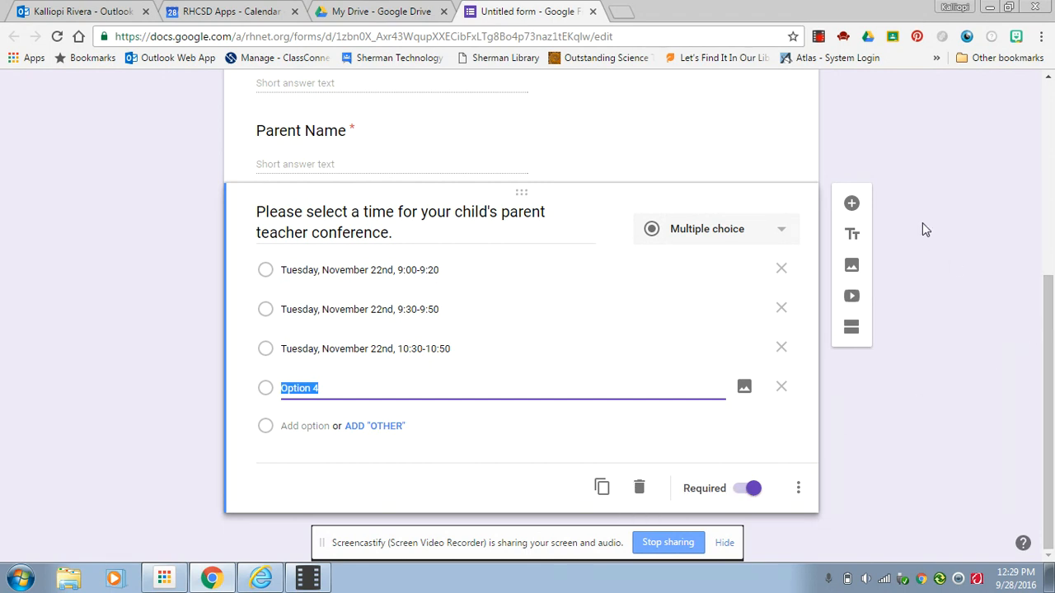
pyautogui.click(852, 206)
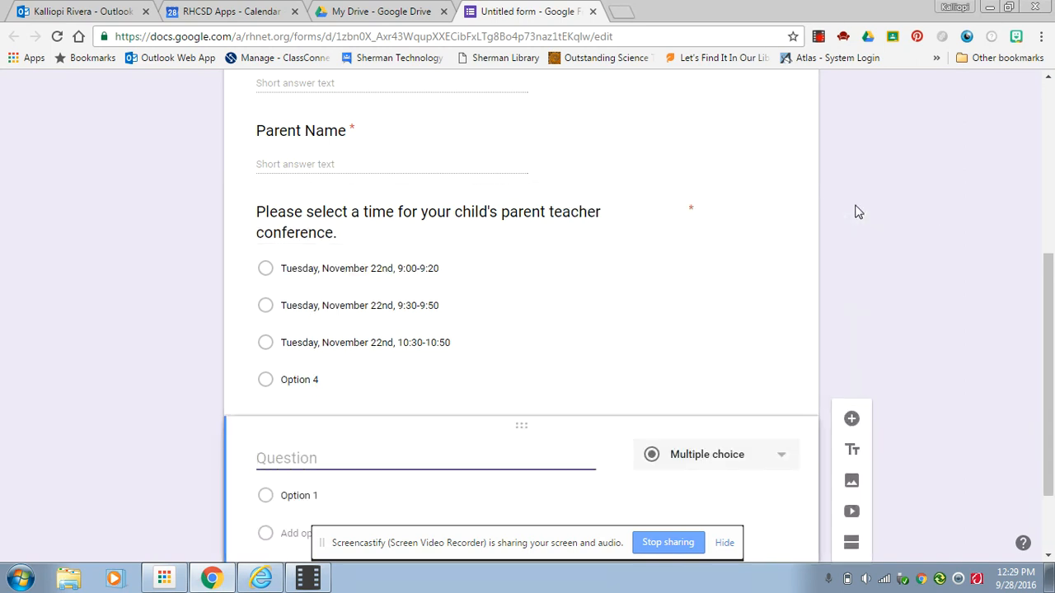
pyautogui.write('Please enter any comments or questions blelow.')
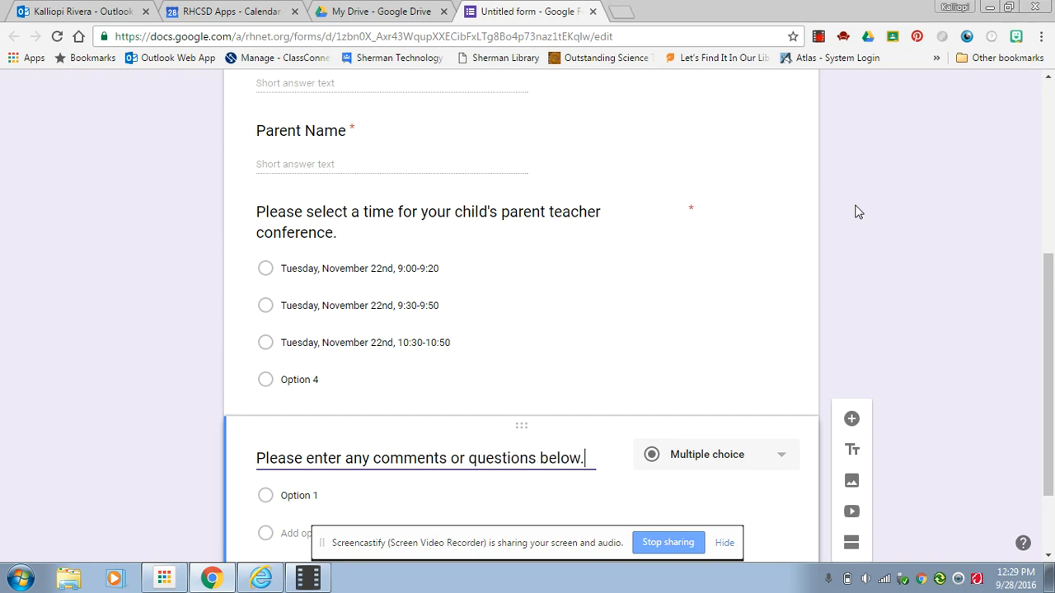
pyautogui.click(783, 460)
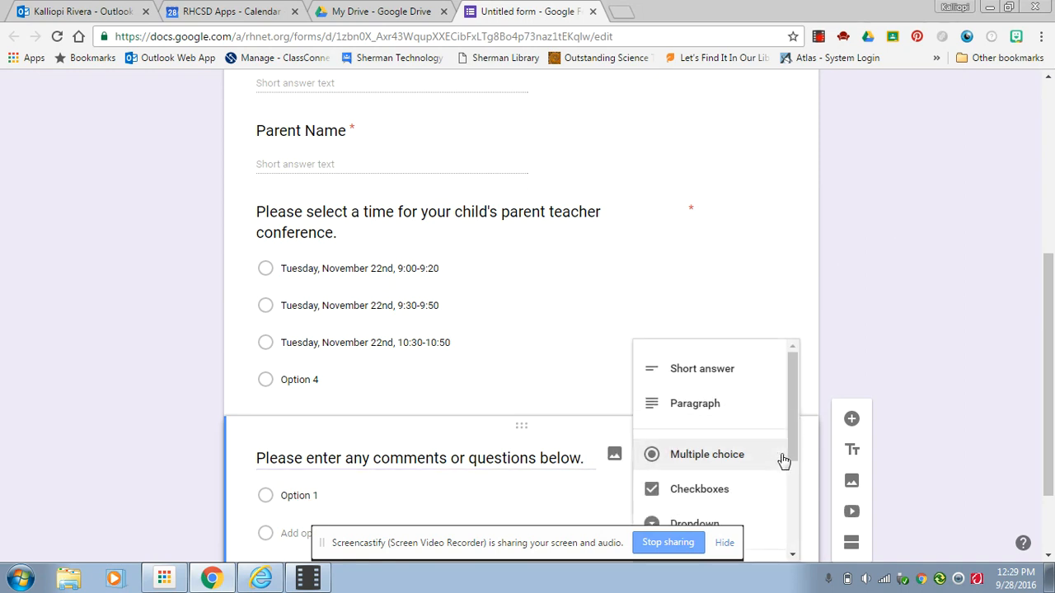
pyautogui.click(709, 412)
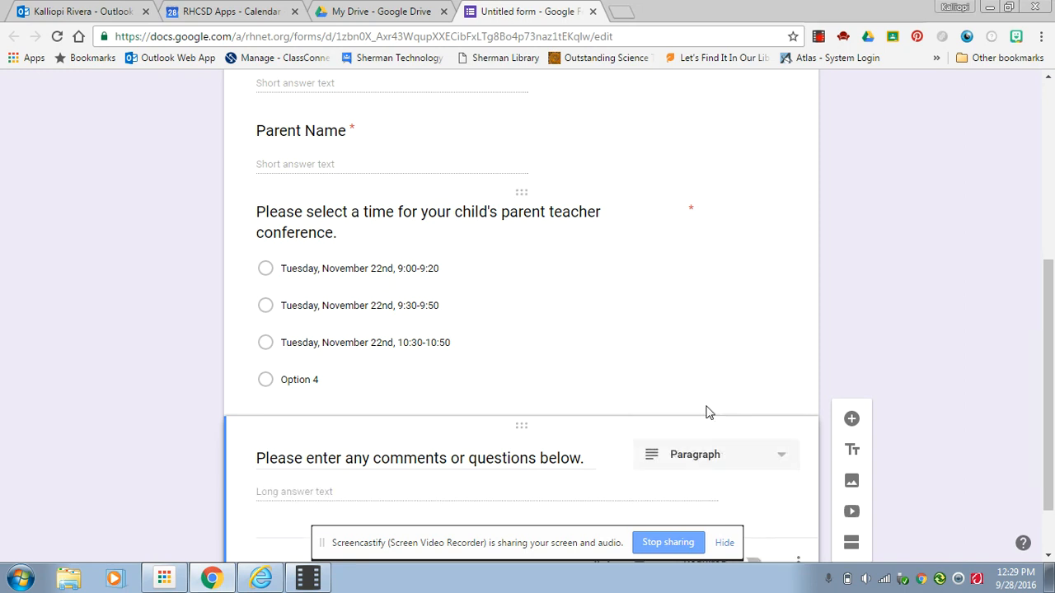
pyautogui.moveTo(1049, 293); pyautogui.dragTo(1050, 354)
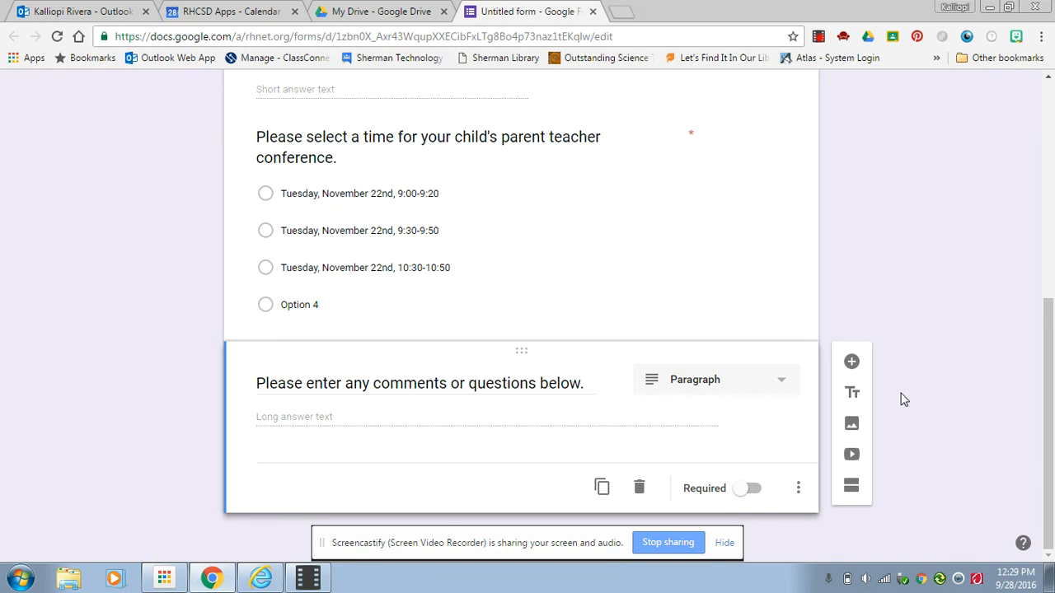
pyautogui.moveTo(1045, 404); pyautogui.dragTo(1050, 268)
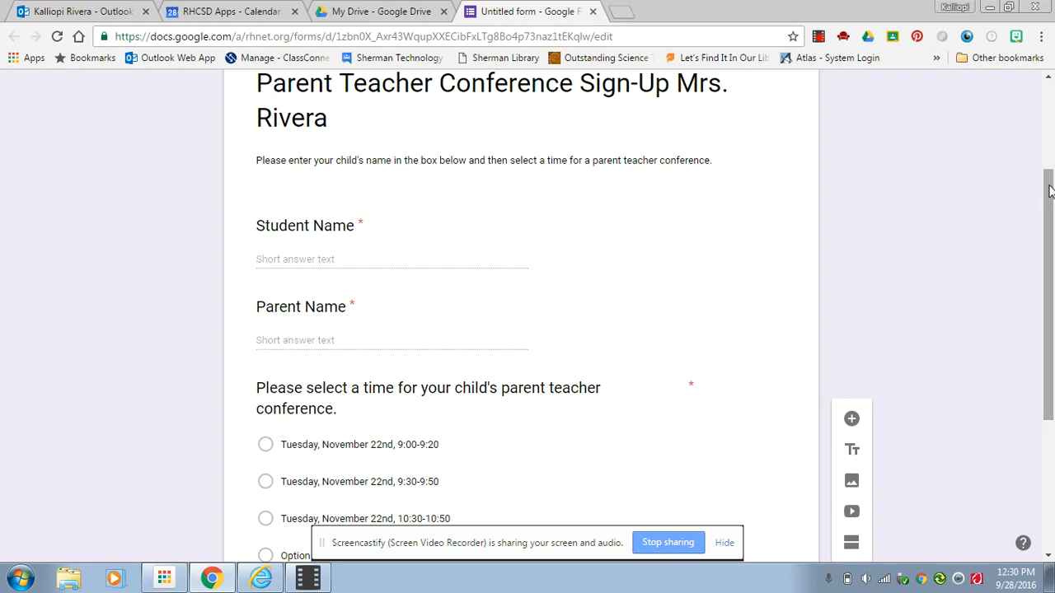
pyautogui.moveTo(1048, 188); pyautogui.dragTo(1052, 371)
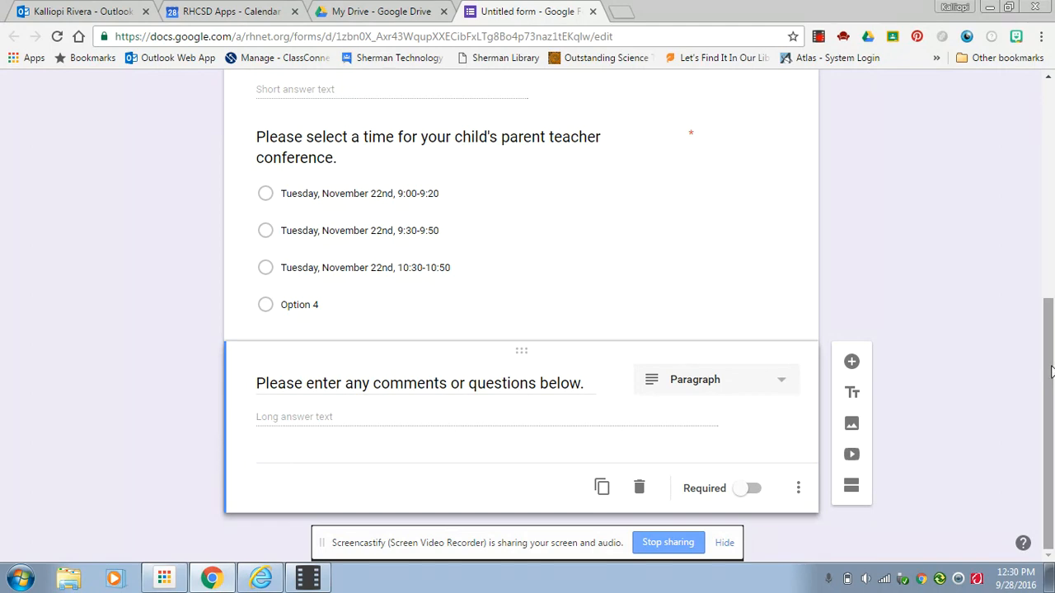
pyautogui.moveTo(1050, 370); pyautogui.dragTo(1053, 74)
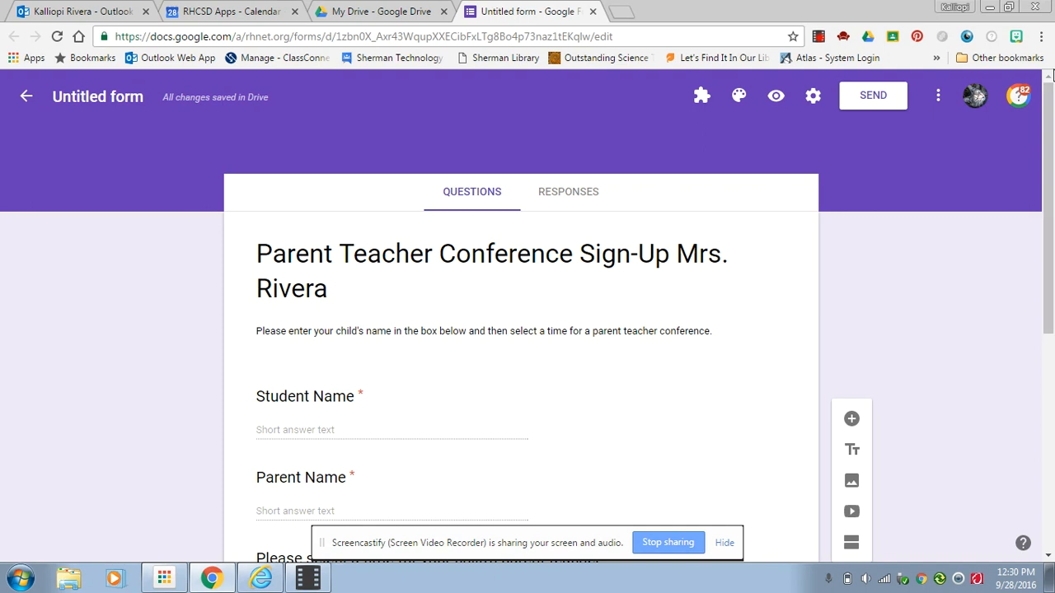
pyautogui.moveTo(1051, 94); pyautogui.dragTo(1045, 242)
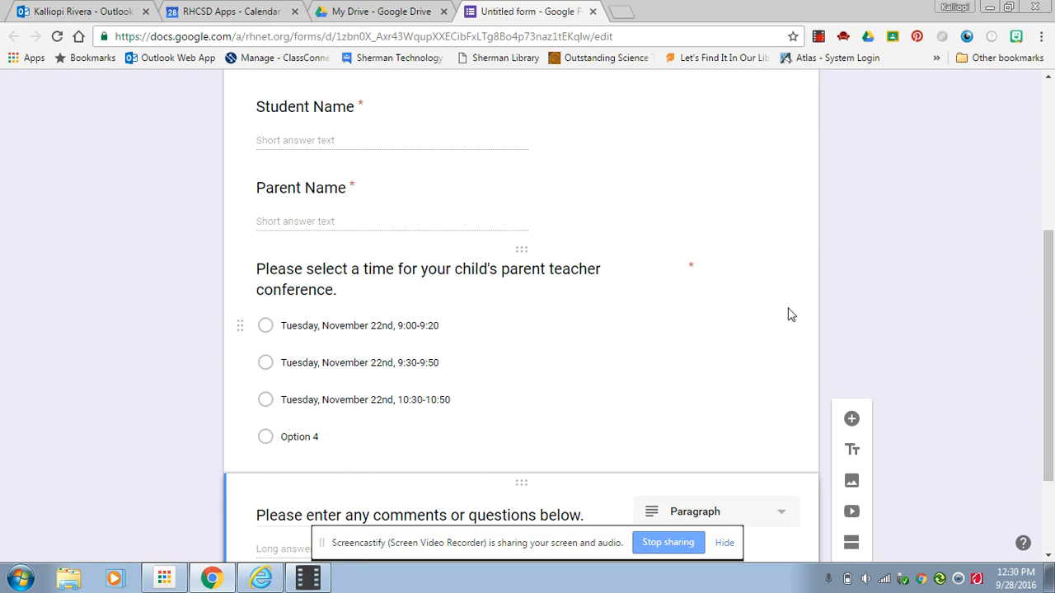
# - Open the Choice Eliminator 2 configuration for the sign-up form
pyautogui.moveTo(1048, 309); pyautogui.dragTo(1052, 128)
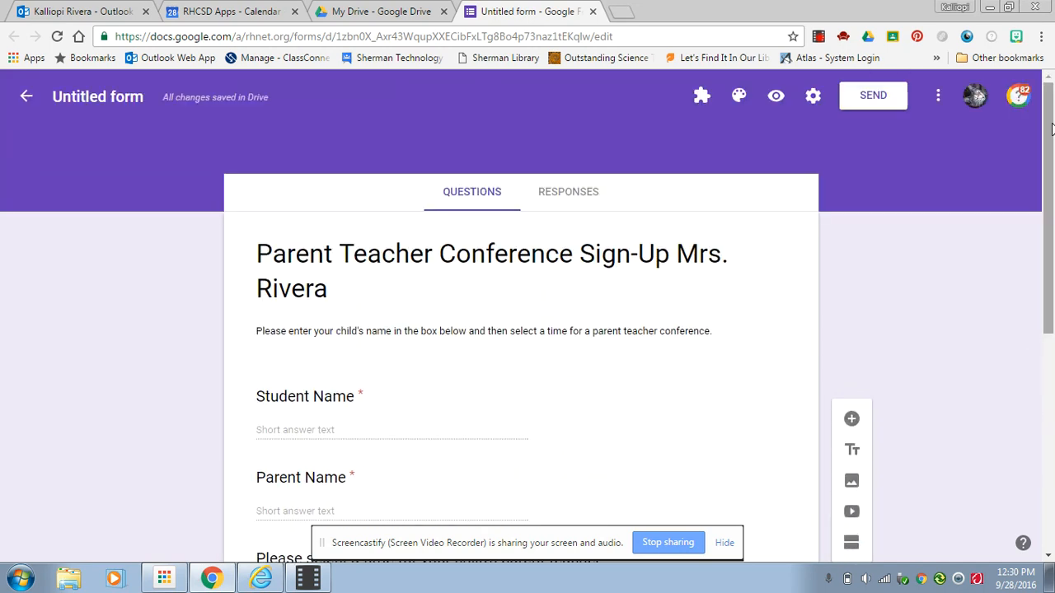
pyautogui.click(703, 98)
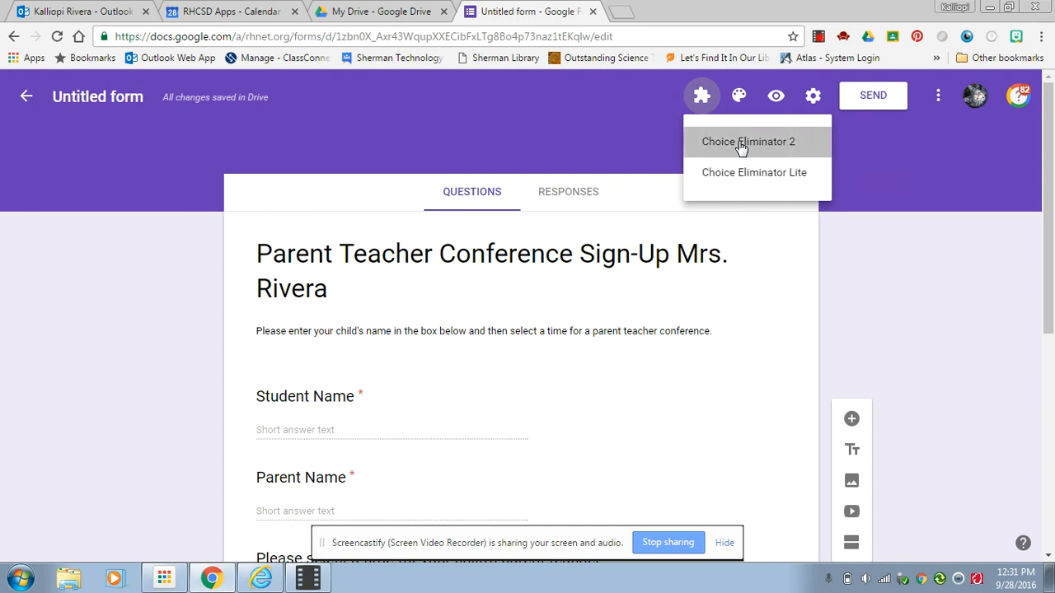
pyautogui.click(740, 144)
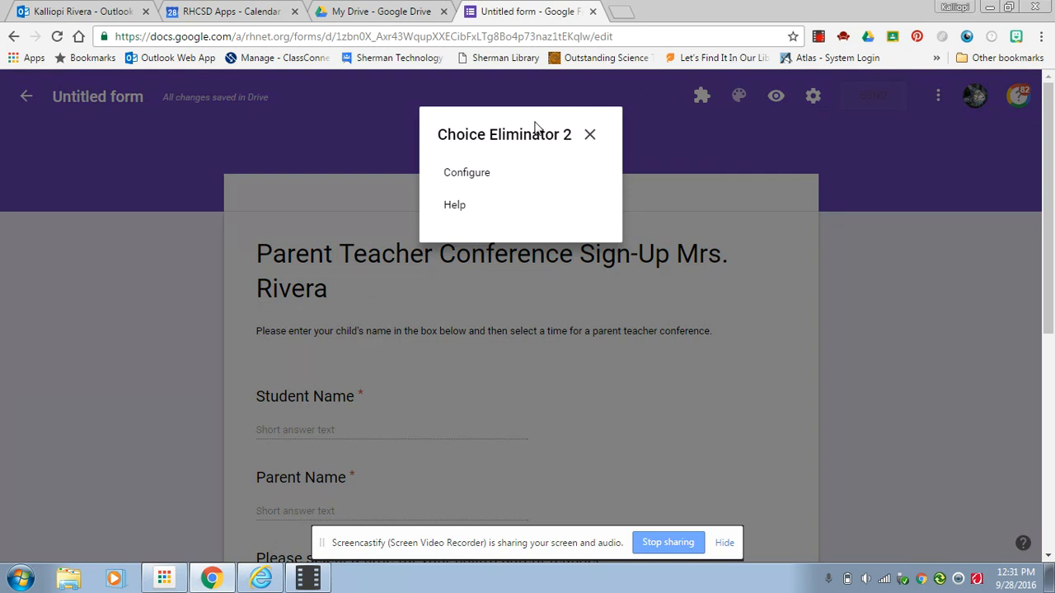
pyautogui.click(459, 178)
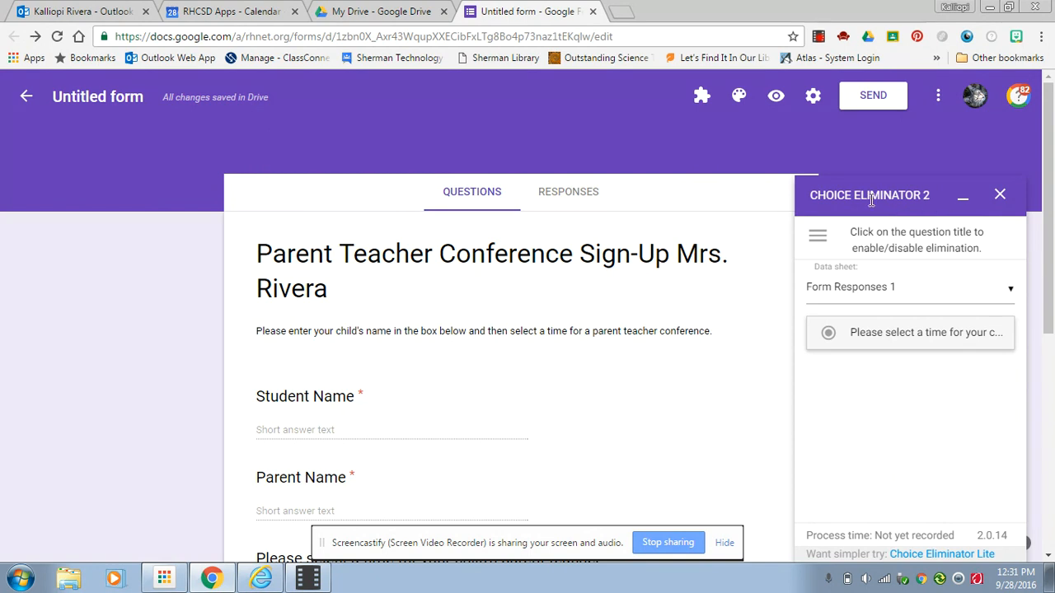
# - Enable Eliminate Choices for the conference time question and close the Choice Eliminator 2 configuration
pyautogui.moveTo(1050, 196); pyautogui.dragTo(1050, 234)
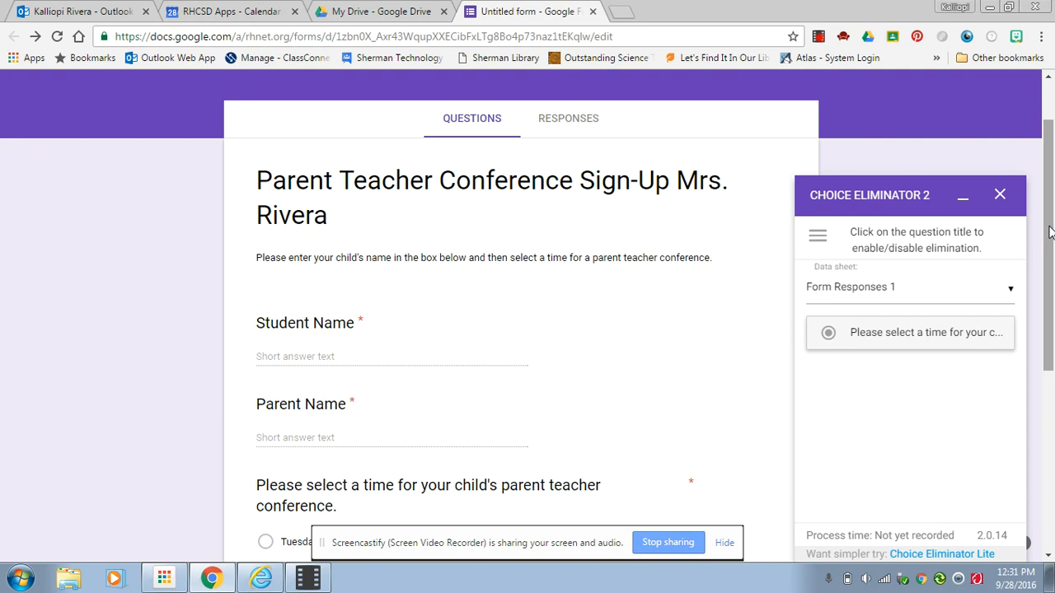
pyautogui.moveTo(1050, 234); pyautogui.dragTo(1050, 253)
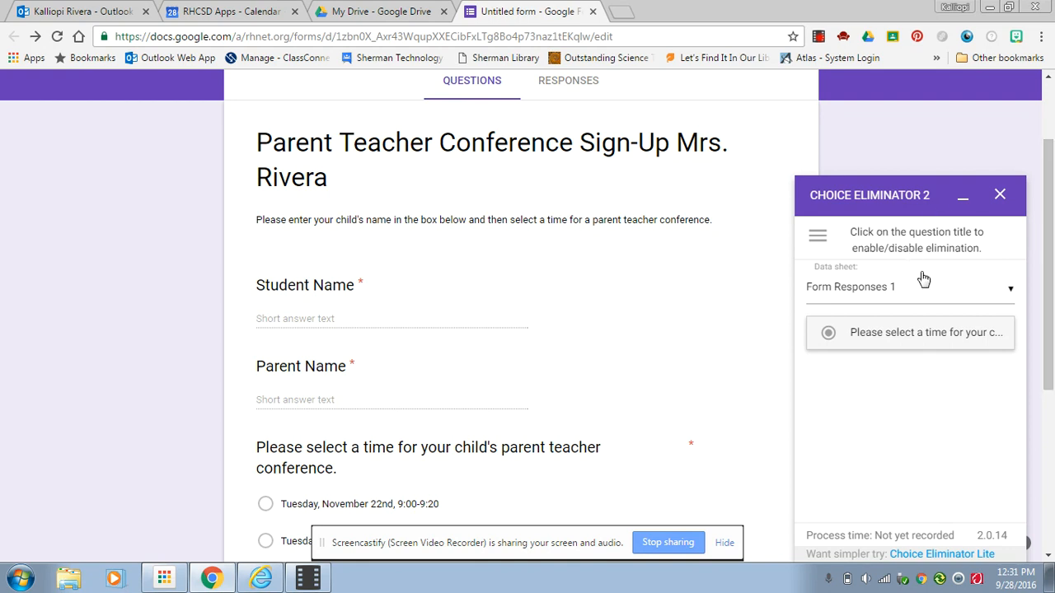
pyautogui.moveTo(1050, 211); pyautogui.dragTo(1048, 313)
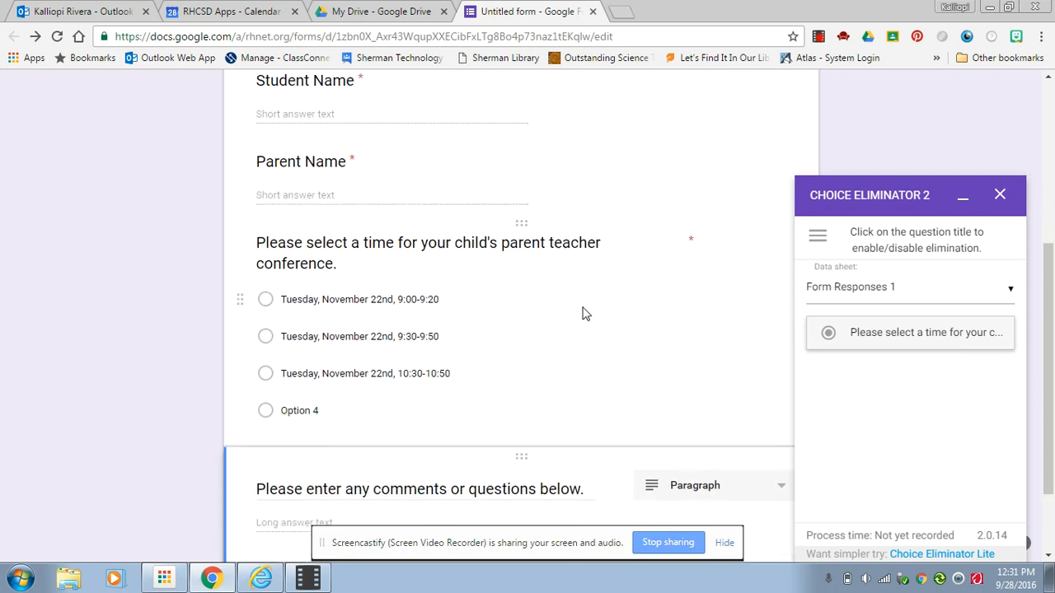
pyautogui.click(401, 321)
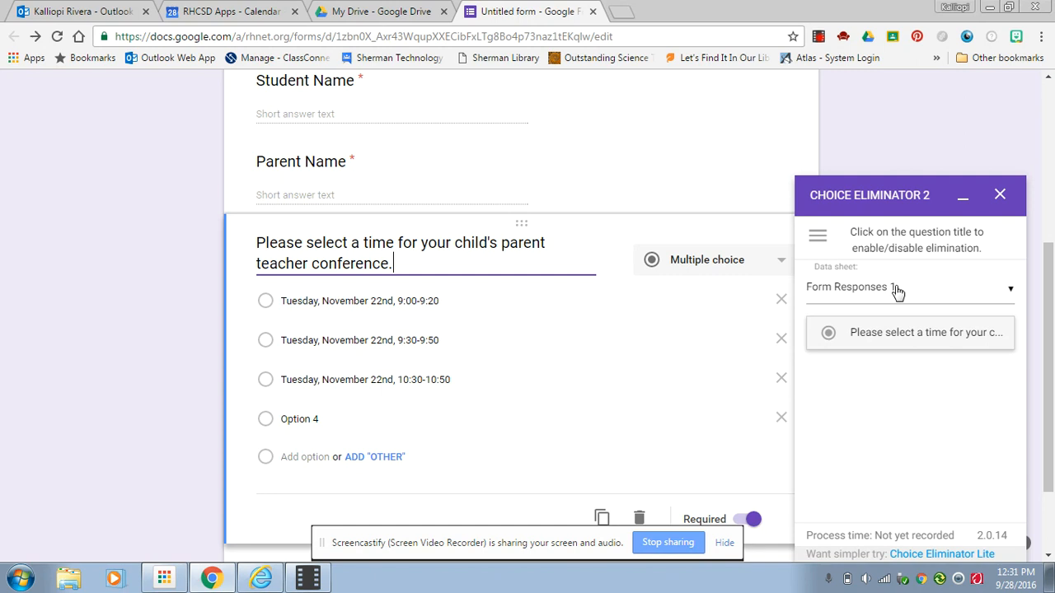
pyautogui.click(899, 336)
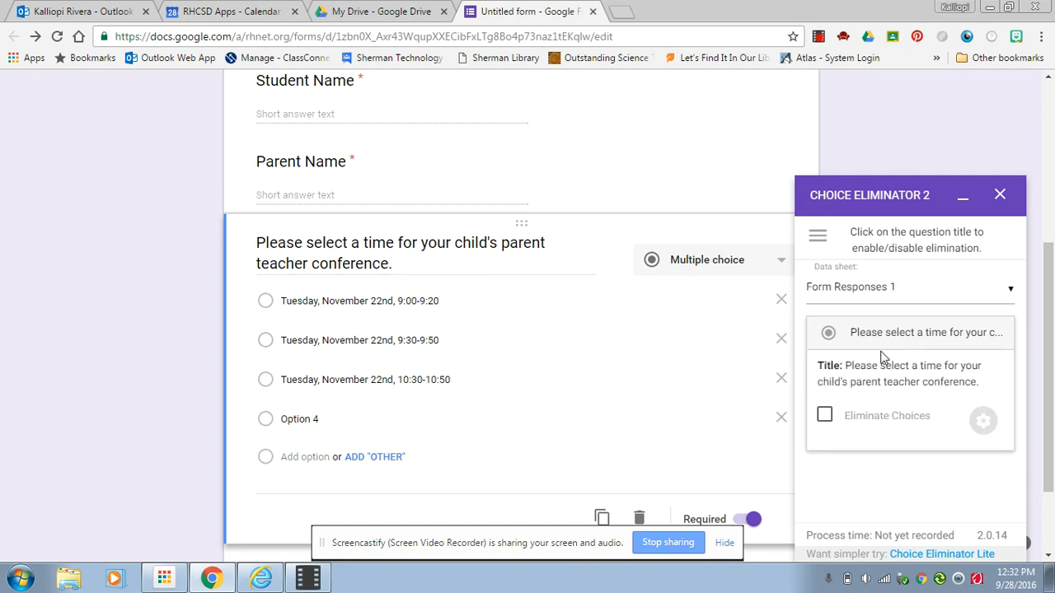
pyautogui.click(824, 417)
pyautogui.moveTo(1051, 280); pyautogui.dragTo(1052, 346)
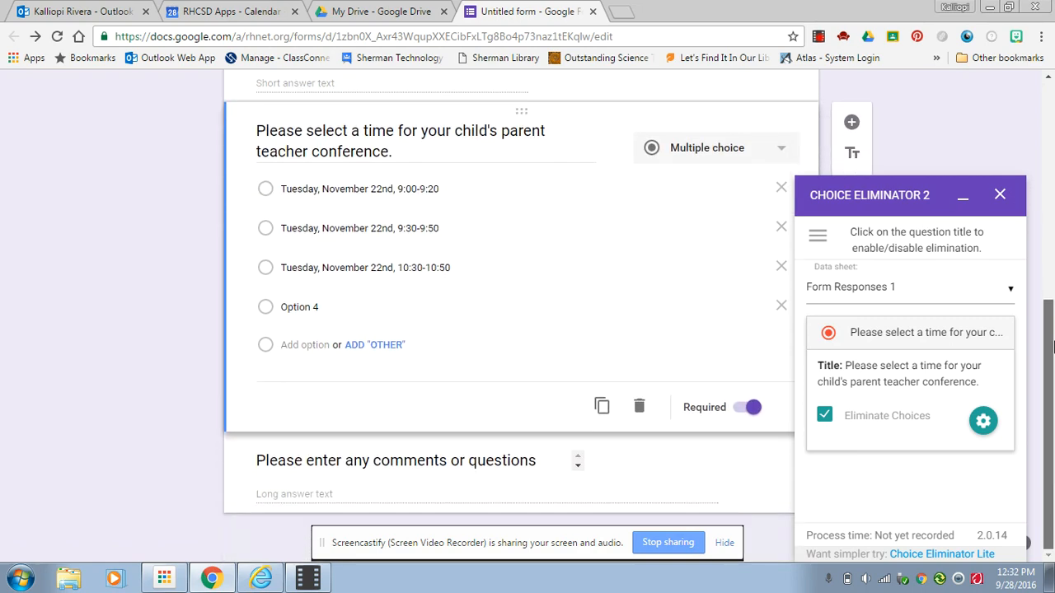
pyautogui.moveTo(1052, 396); pyautogui.dragTo(1050, 118)
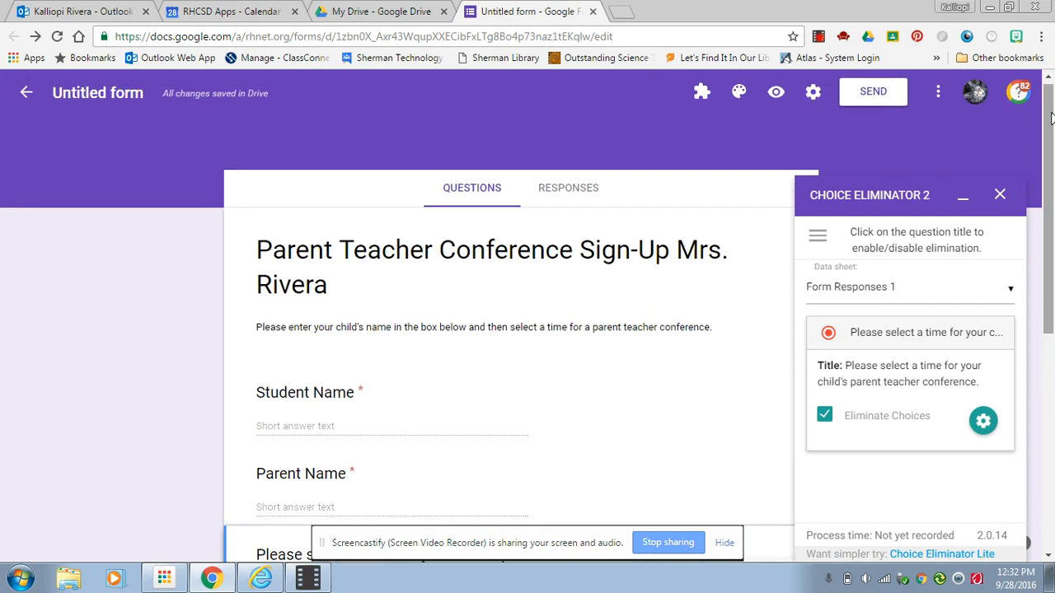
pyautogui.click(999, 204)
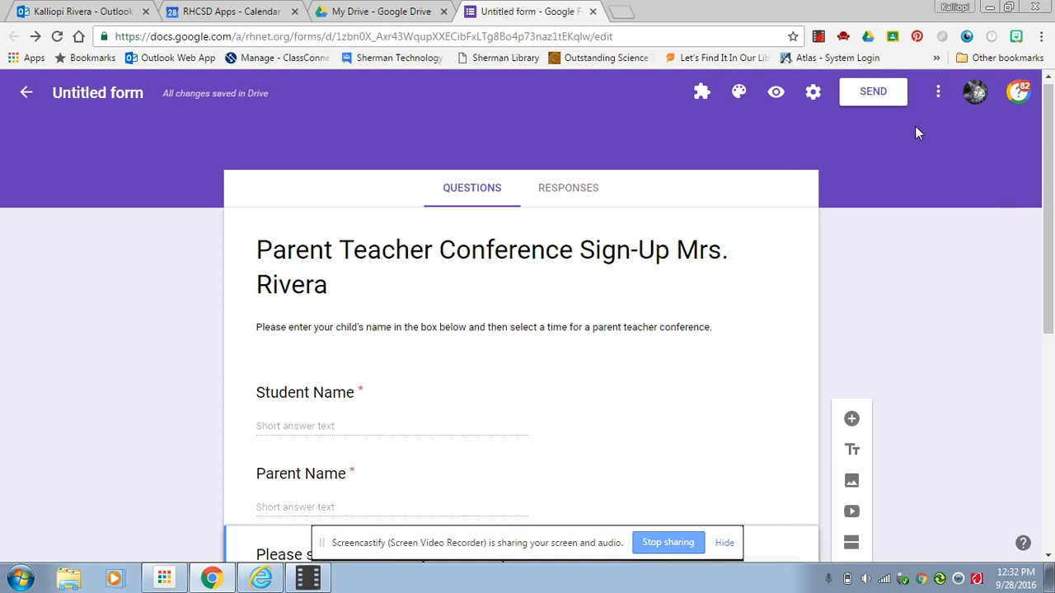
# - Review the form's email, link and embed sending options, shortening the link's URL, and close them without sending
pyautogui.click(884, 99)
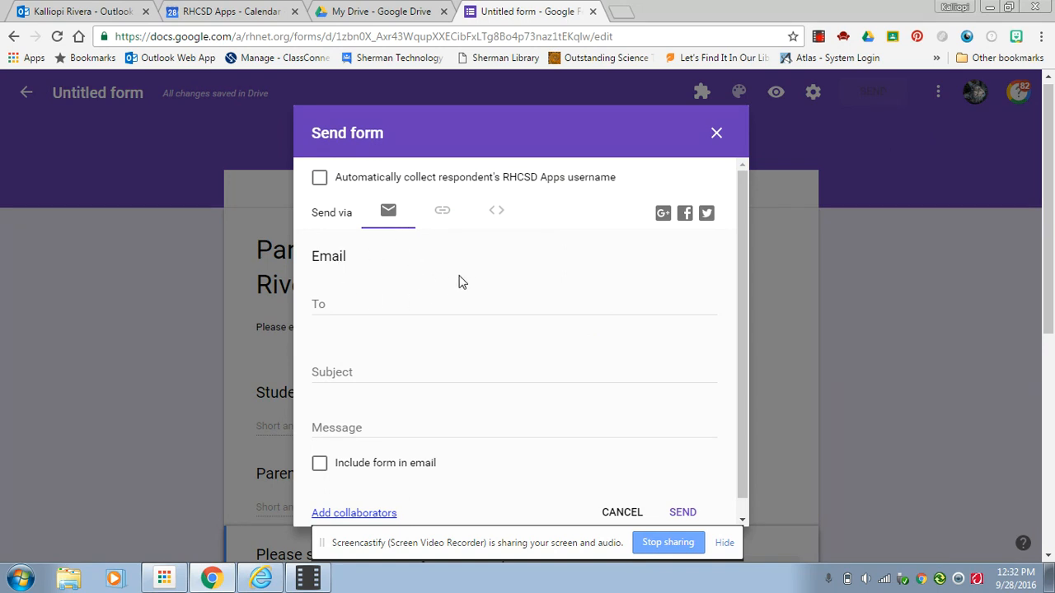
pyautogui.click(444, 216)
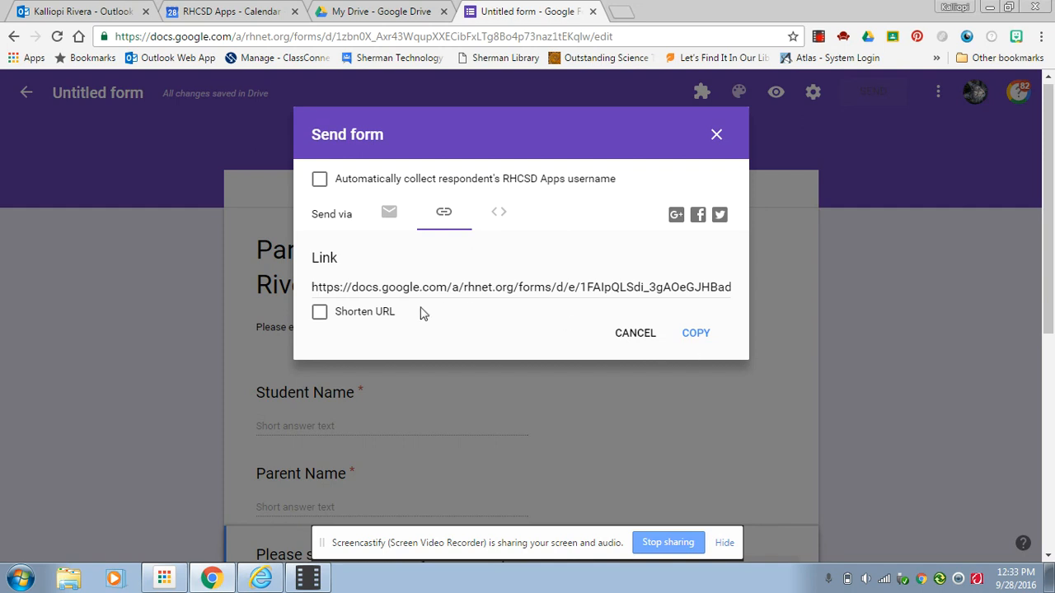
pyautogui.click(320, 314)
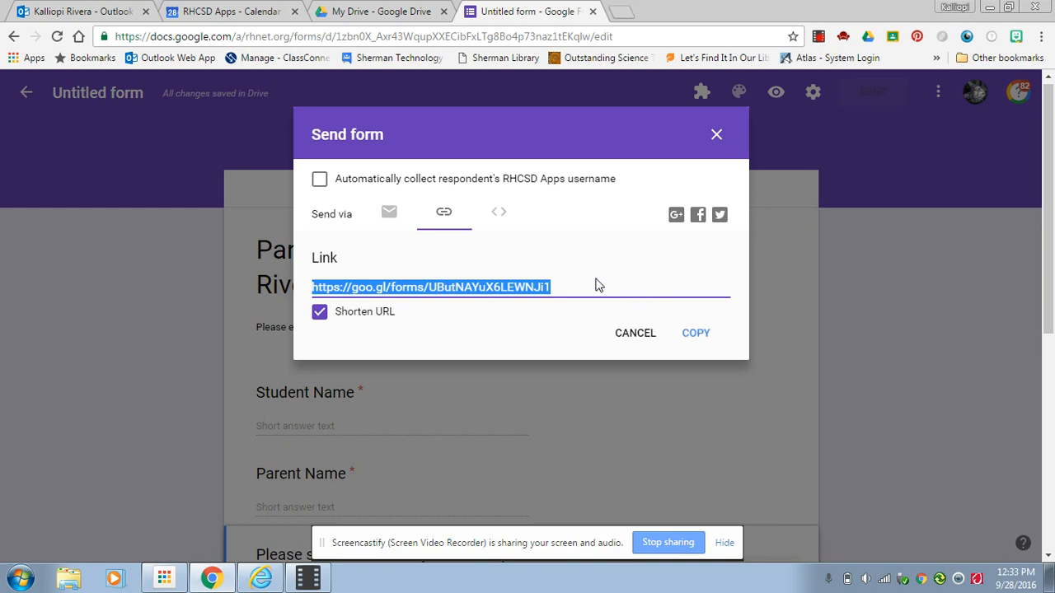
pyautogui.click(499, 214)
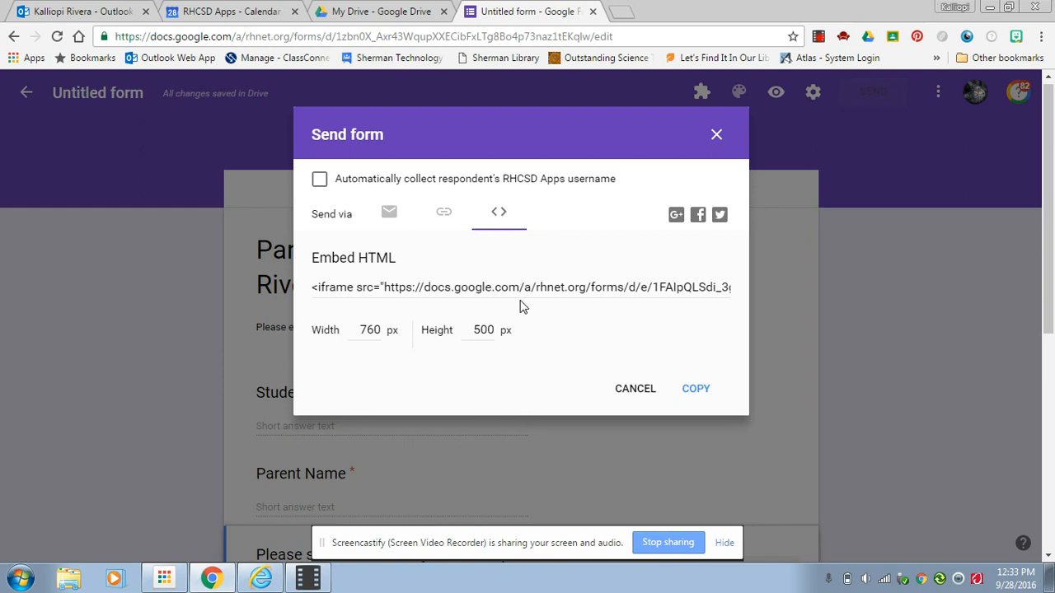
pyautogui.click(717, 135)
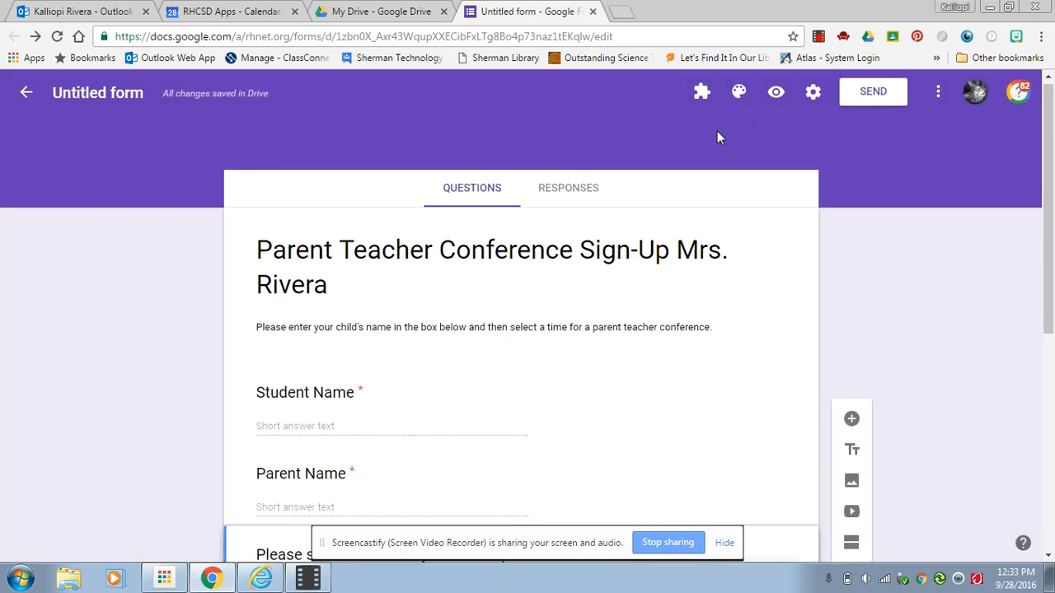
# - Remove the form's restriction to RHCSD Apps users and save the settings
pyautogui.click(816, 94)
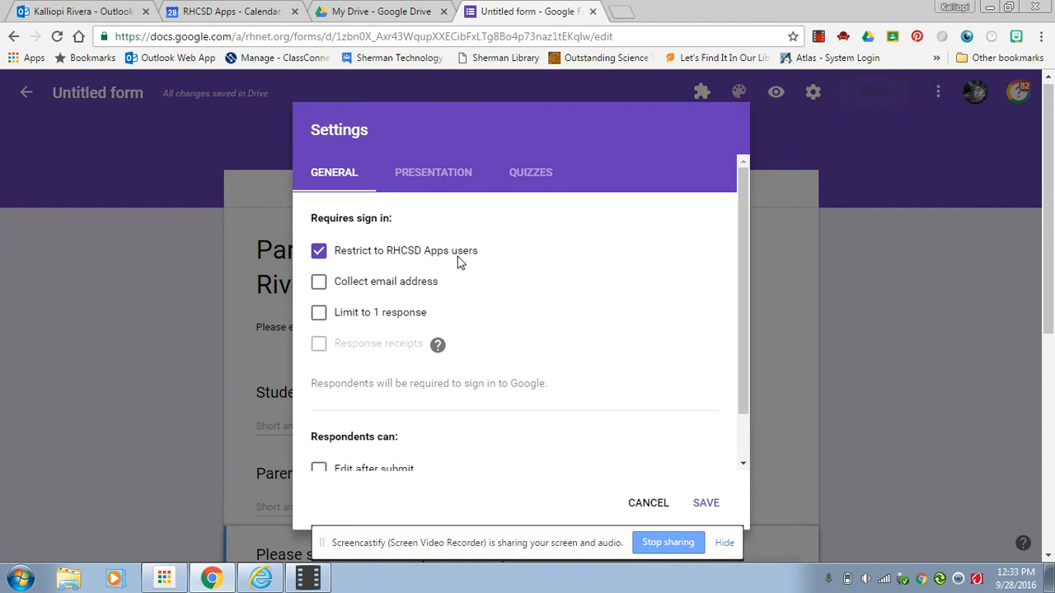
pyautogui.click(318, 251)
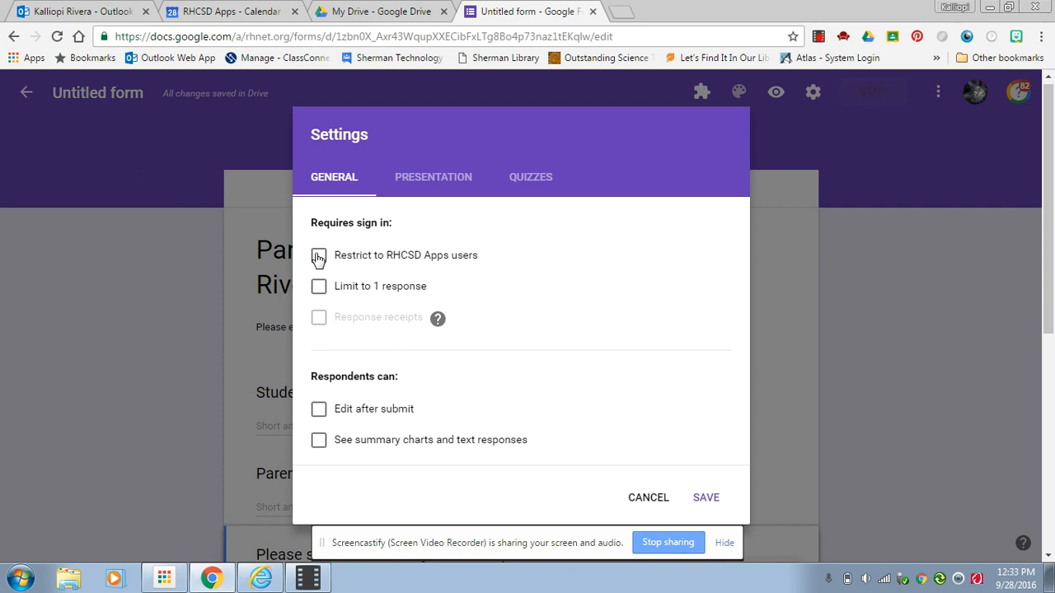
pyautogui.click(706, 499)
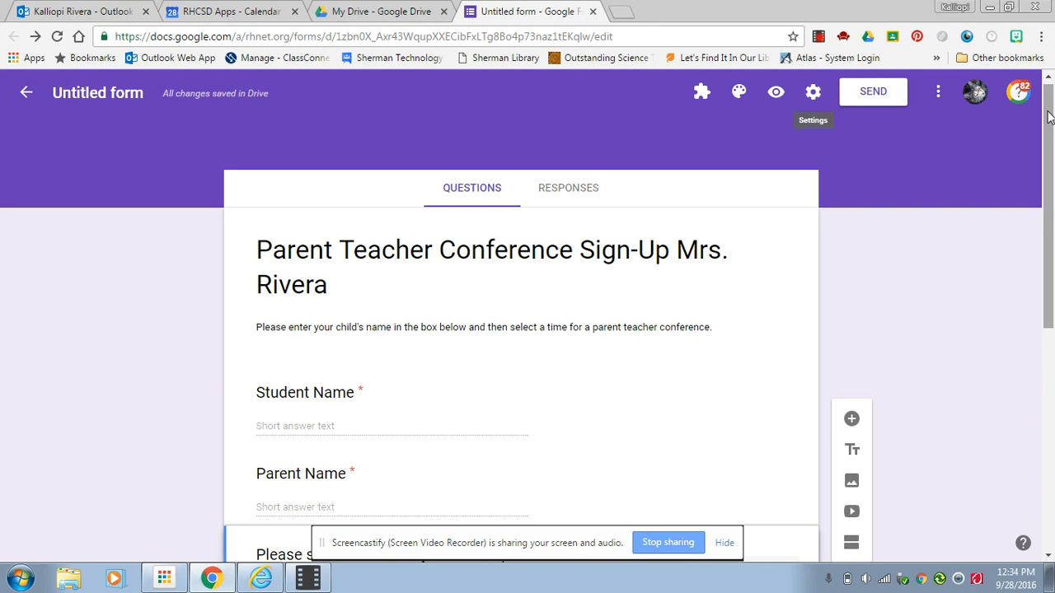
# - Create a linked Google Sheets spreadsheet for the form's responses
pyautogui.click(562, 198)
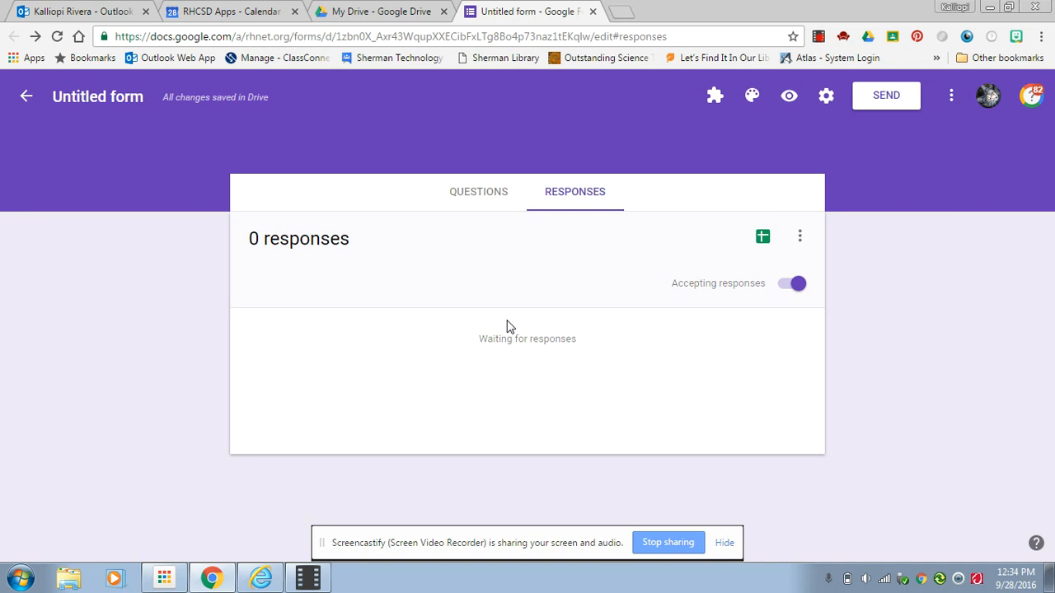
pyautogui.click(762, 239)
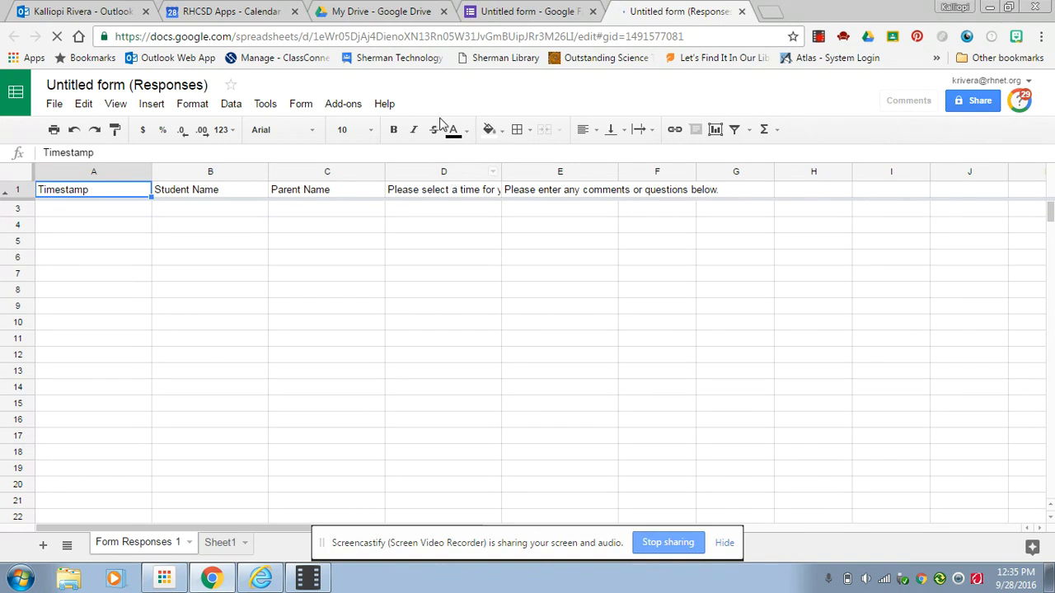
# - Return to the form and rename its file to match the form title, "Parent Teacher Conference Sign-Up" plus the teacher's name
pyautogui.click(519, 12)
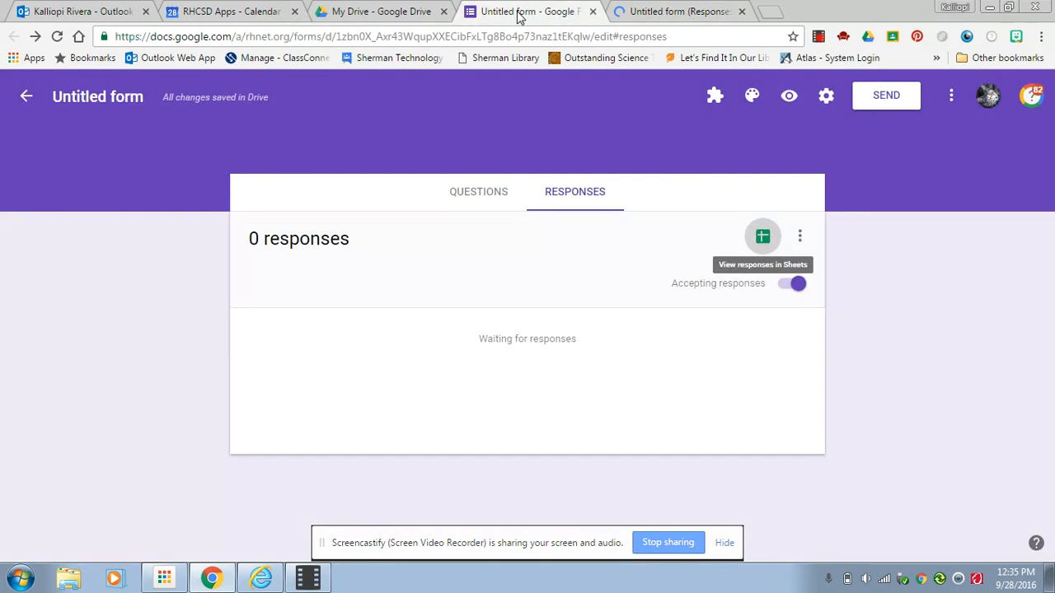
pyautogui.click(112, 97)
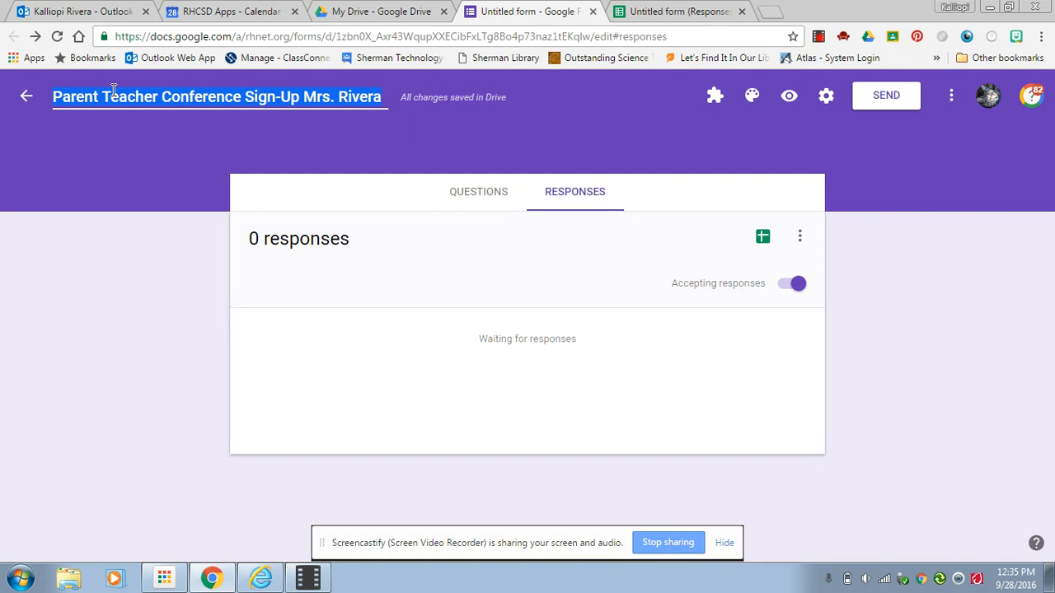
pyautogui.click(29, 125)
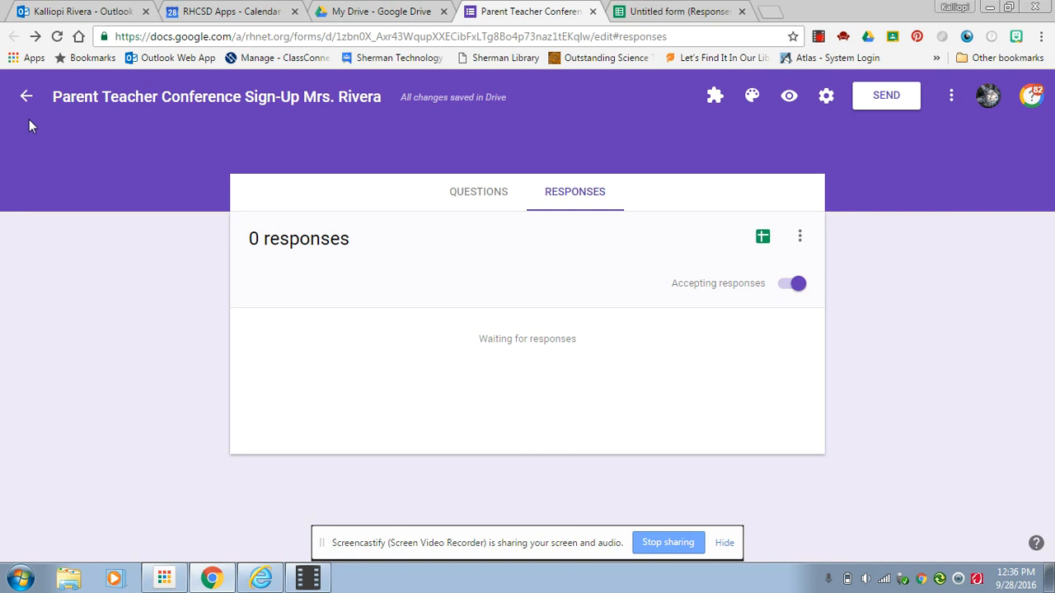
pyautogui.click(818, 37)
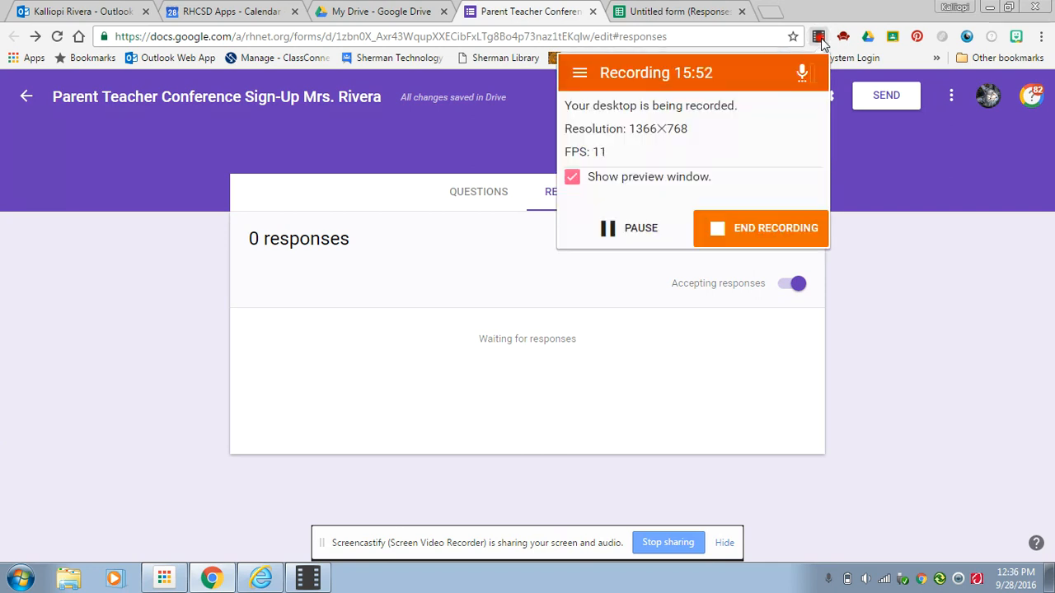